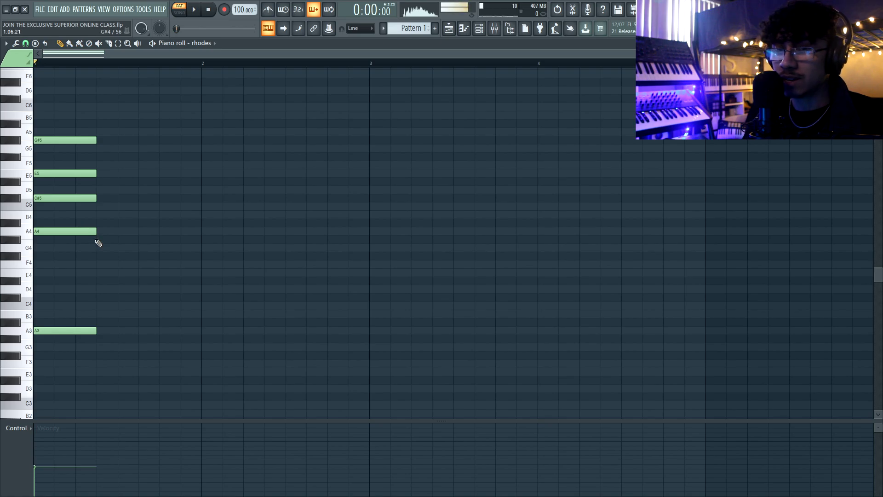
Add G#4 and G#3 notes directly after the first chord as the start of a second chord, playing back each addition
click(98, 240)
key(space)
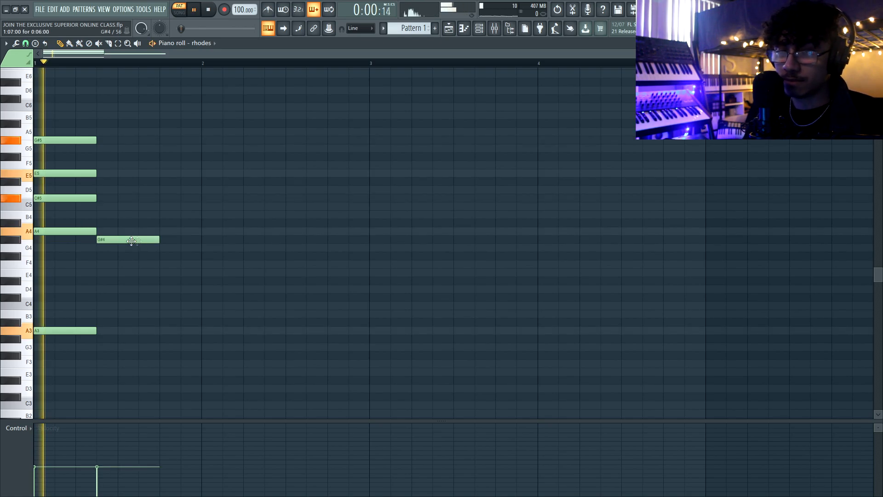
key(space)
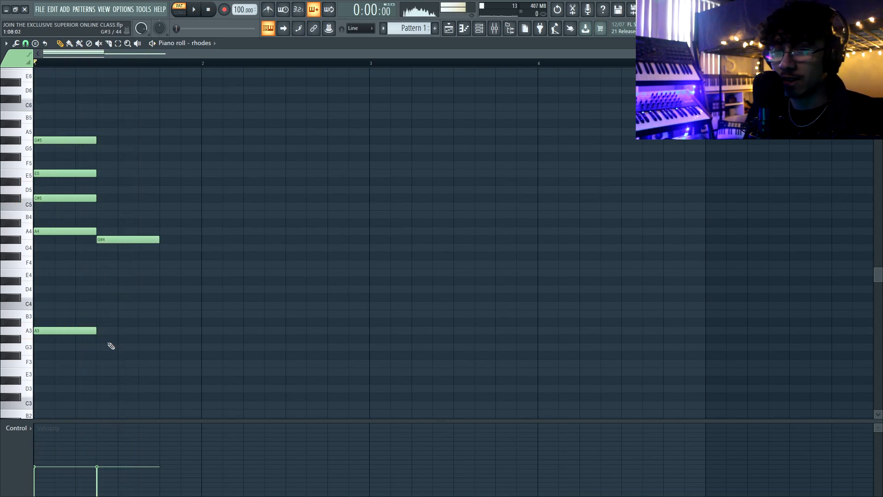
click(99, 339)
key(space)
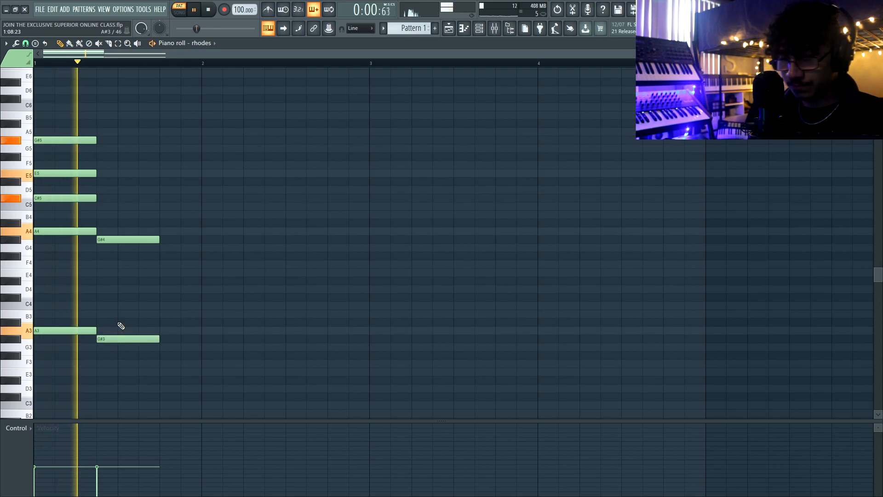
key(space)
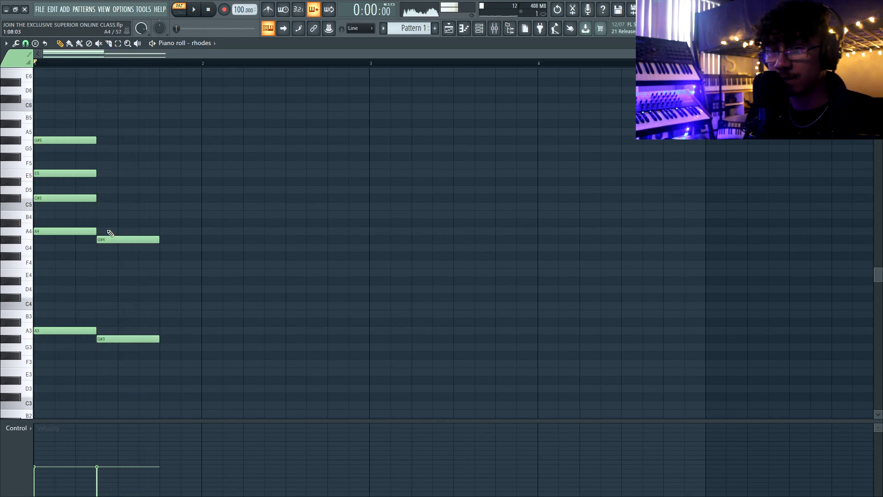
Add C5 and E5 to the second chord and play the progression back
click(103, 206)
click(101, 173)
key(space)
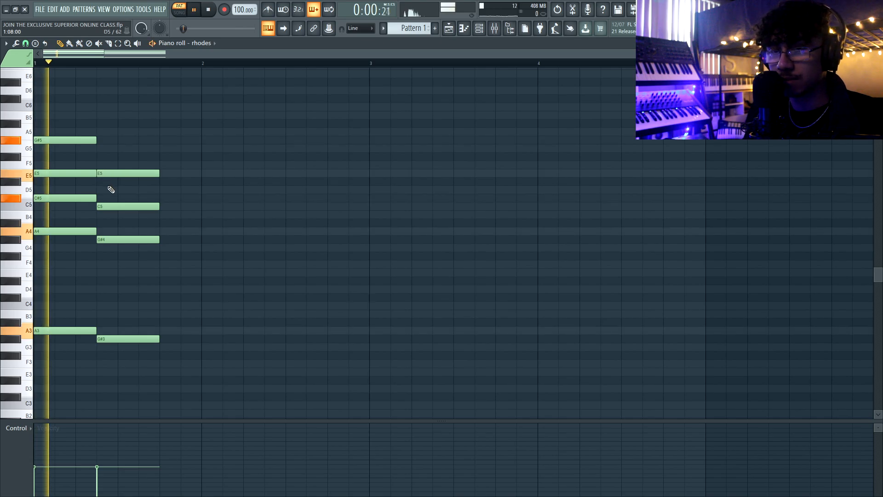
key(space)
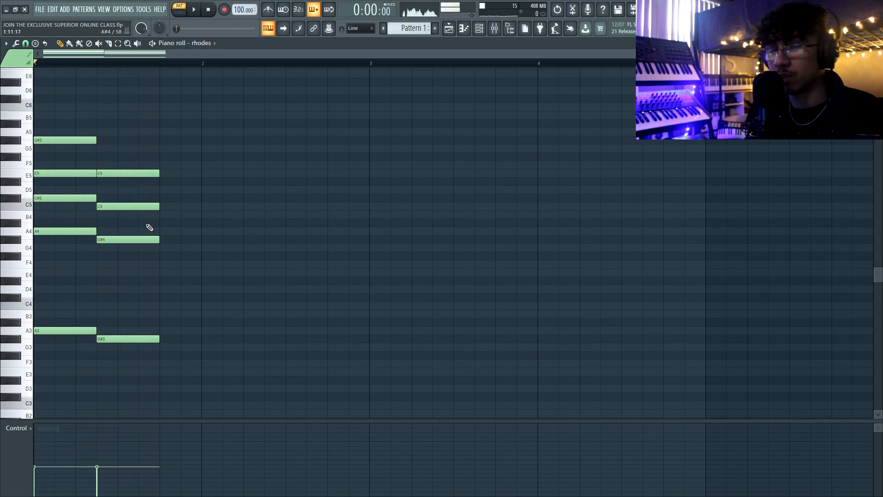
drag(149, 145, 158, 376)
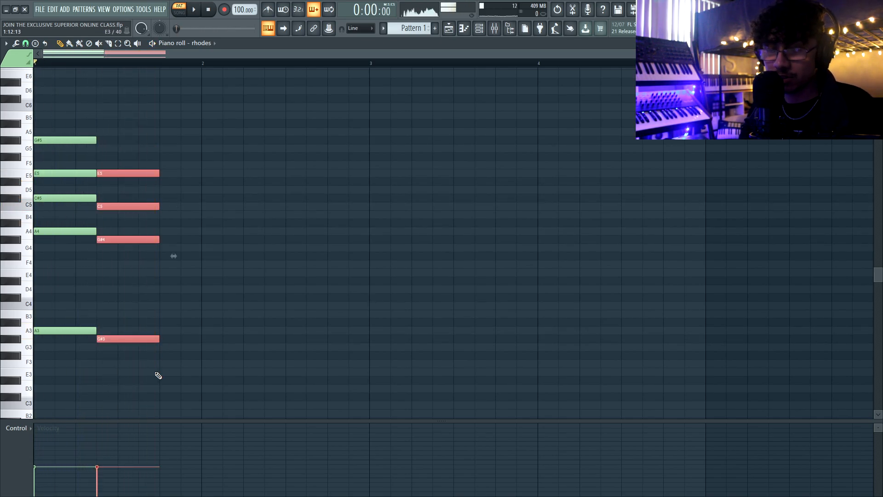
click(158, 376)
key(space)
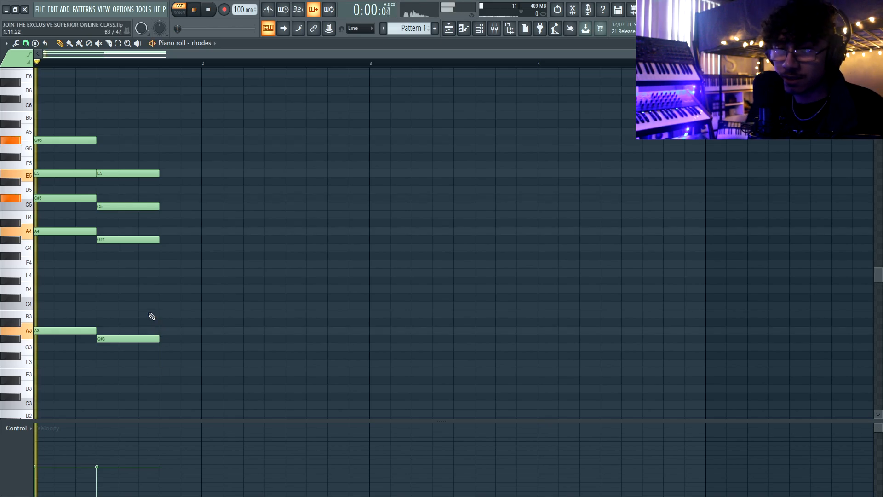
key(space)
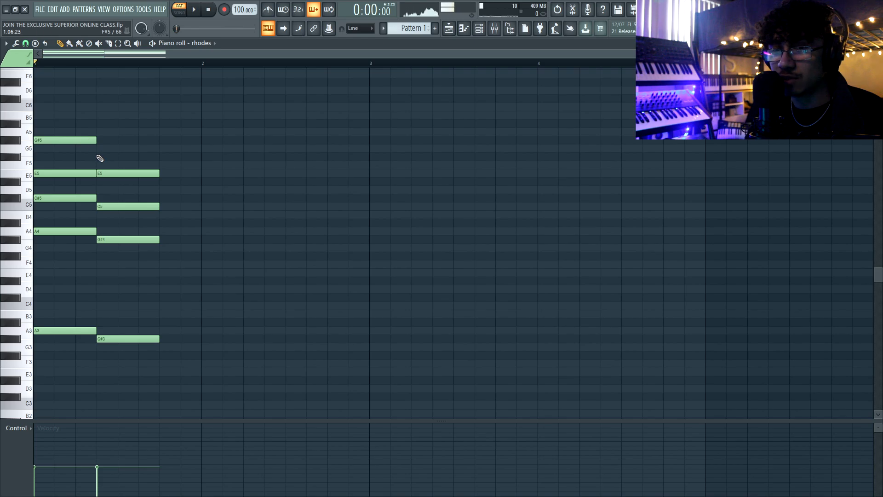
Add F#5 on top of the second chord and lengthen all of the chord's notes to 8 steps
click(99, 158)
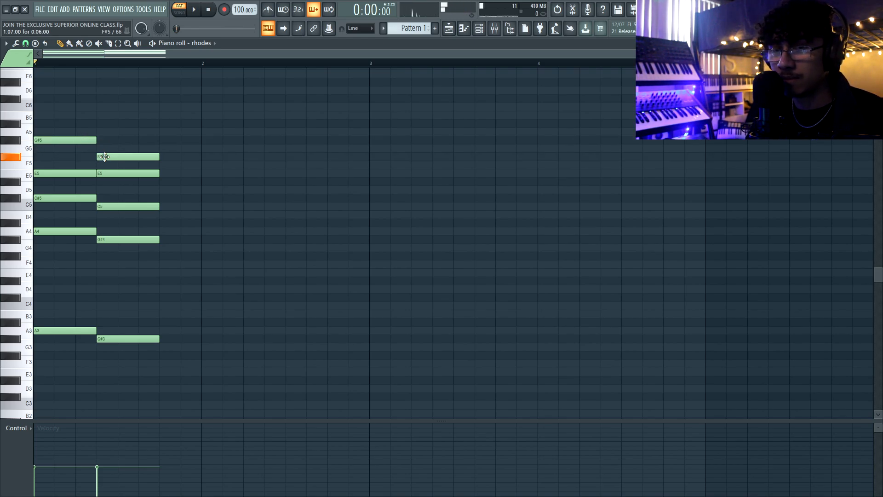
key(space)
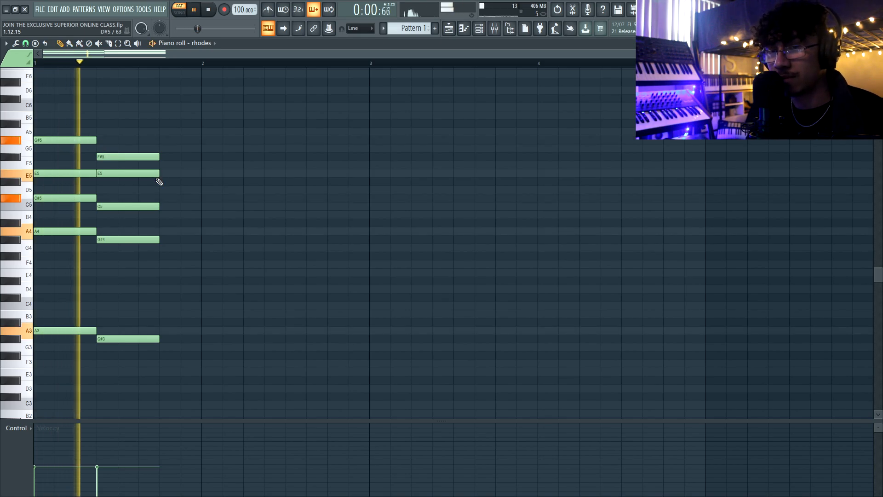
key(space)
drag(168, 148, 178, 339)
key(ctrl+d)
Place a C#4 bass note directly after the second chord and audition it
click(26, 330)
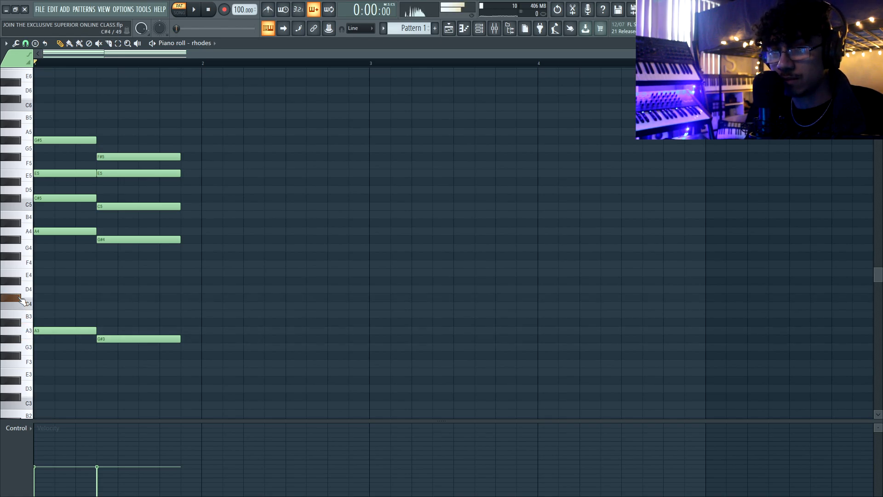
click(189, 298)
key(space)
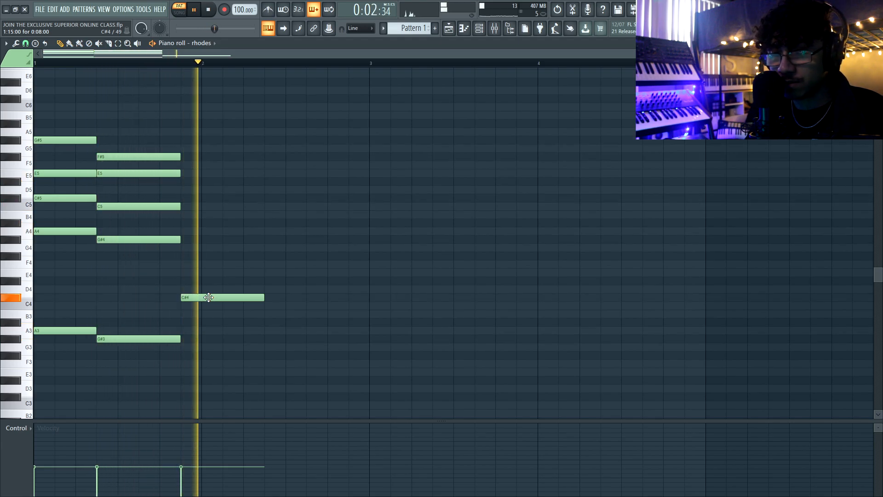
key(space)
click(241, 299)
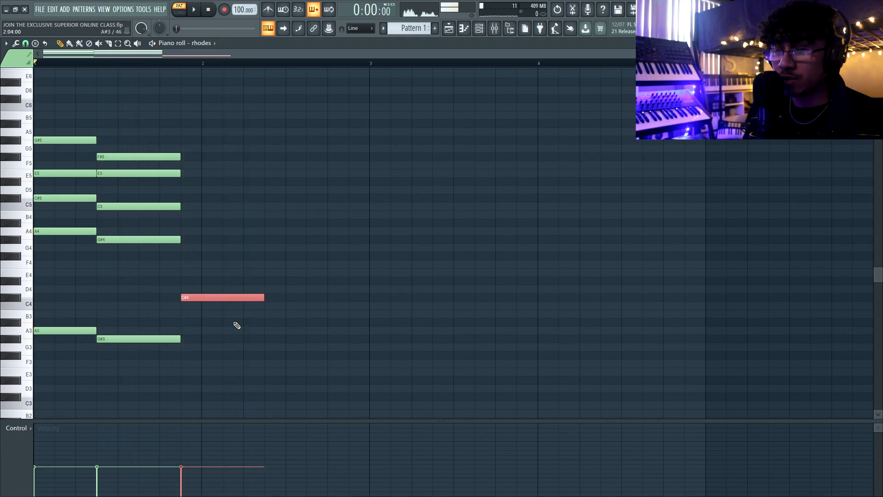
Stack E4, G#4, B4 and D#5 above the C#4 note to build the third chord, and play it back
click(189, 272)
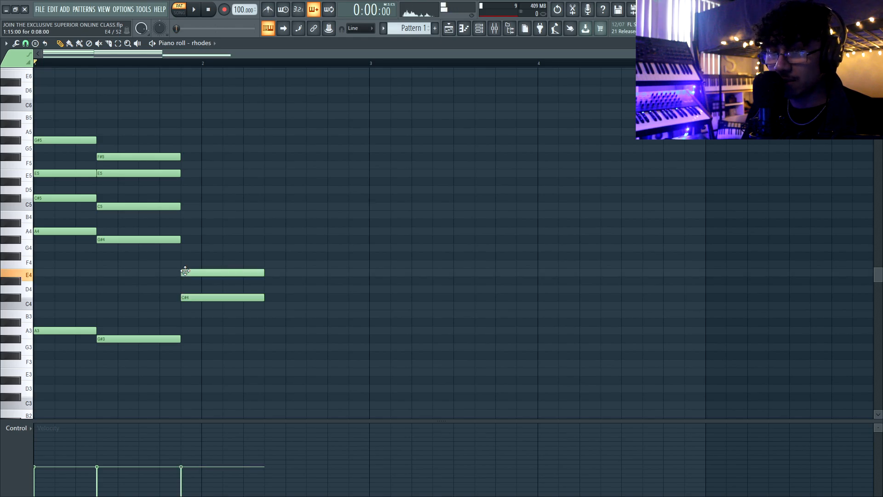
click(188, 240)
click(189, 215)
drag(184, 190, 184, 178)
key(space)
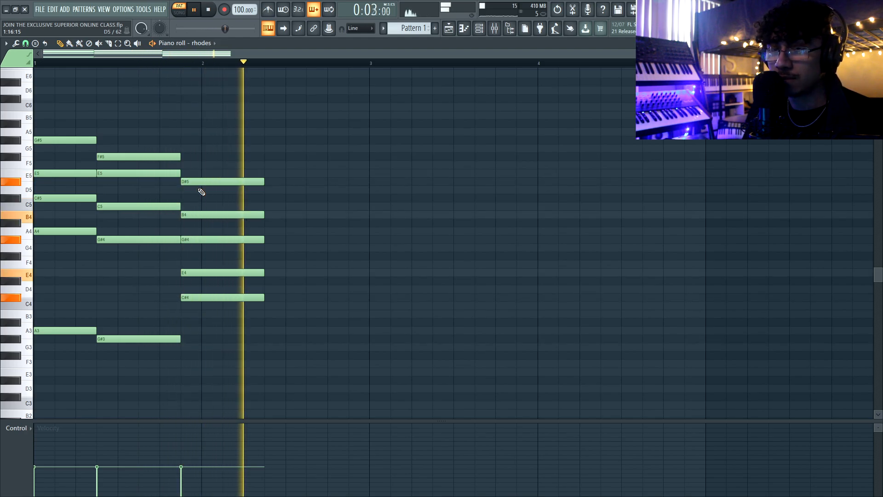
key(space)
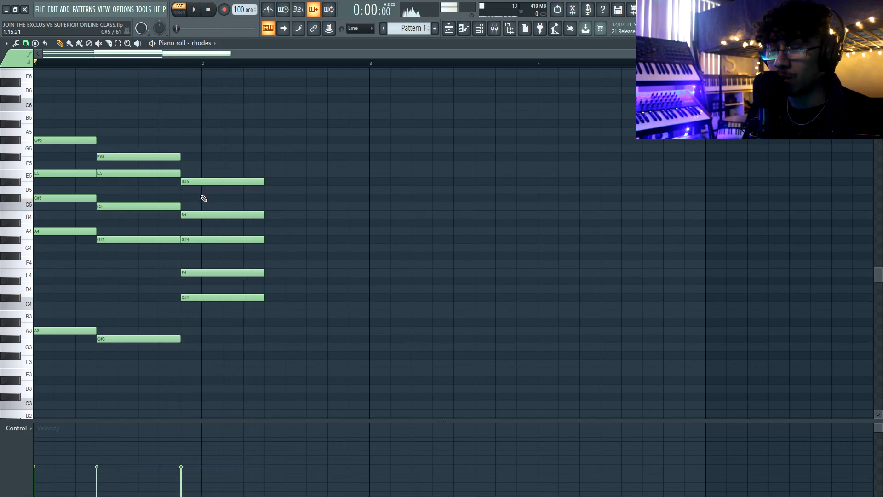
Move the third chord's E4 and G#4 notes up one octave and play the progression
ctrl+click(221, 273)
ctrl+shift+click(230, 239)
key(ctrl+Up)
key(space)
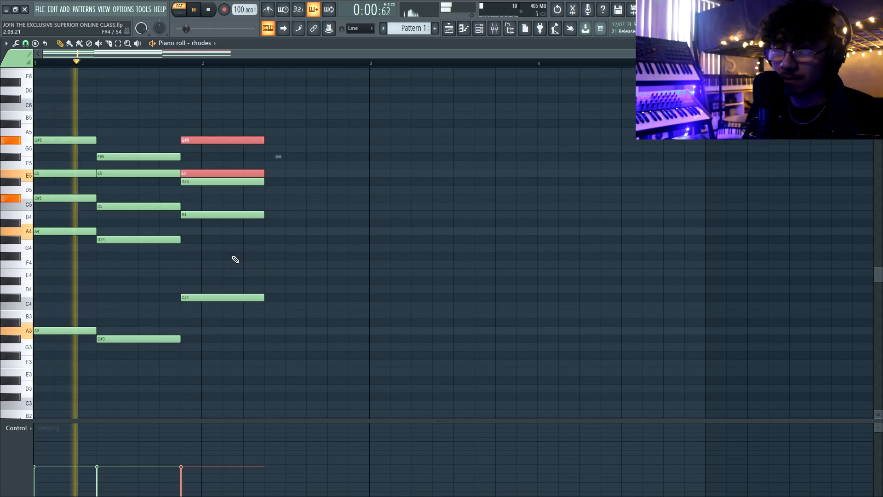
key(ctrl+d)
Lengthen all notes of the third chord to 10 steps
drag(250, 316, 247, 118)
drag(262, 297, 282, 298)
key(space)
key(ctrl+d)
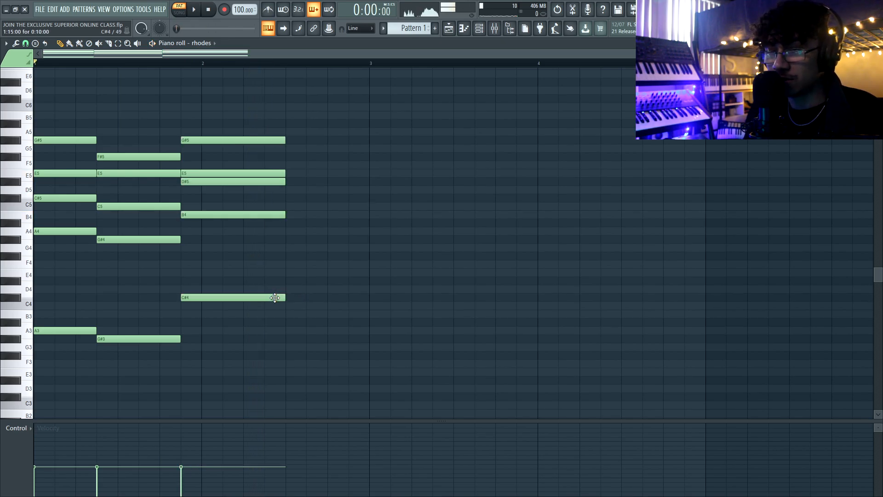
Place a B3 note directly after the third chord, shorten it to end at bar 3, and play back
click(288, 313)
key(space)
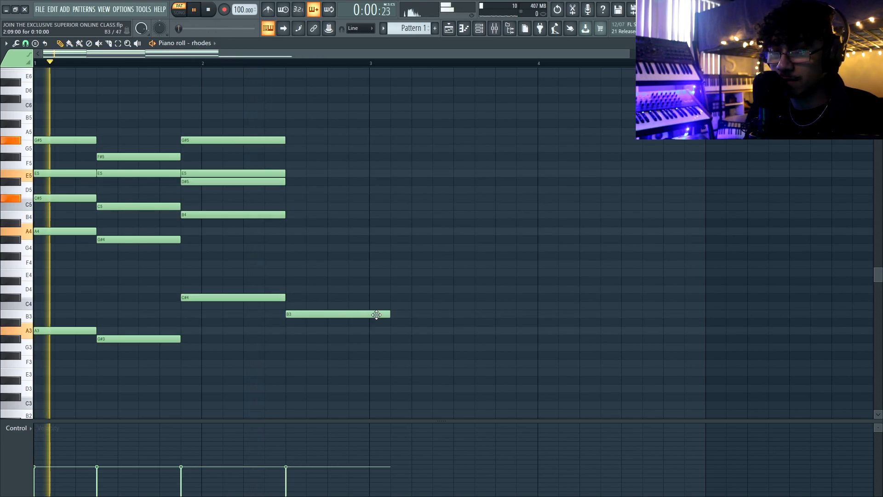
drag(390, 313, 370, 314)
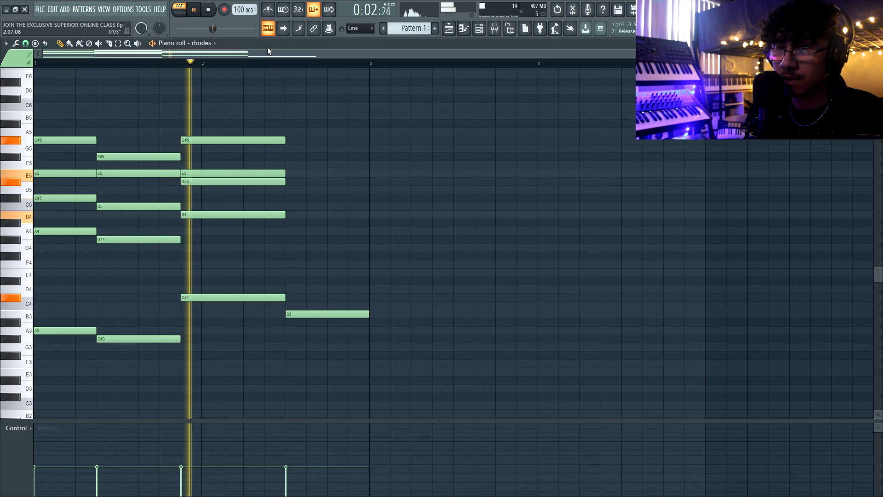
key(space)
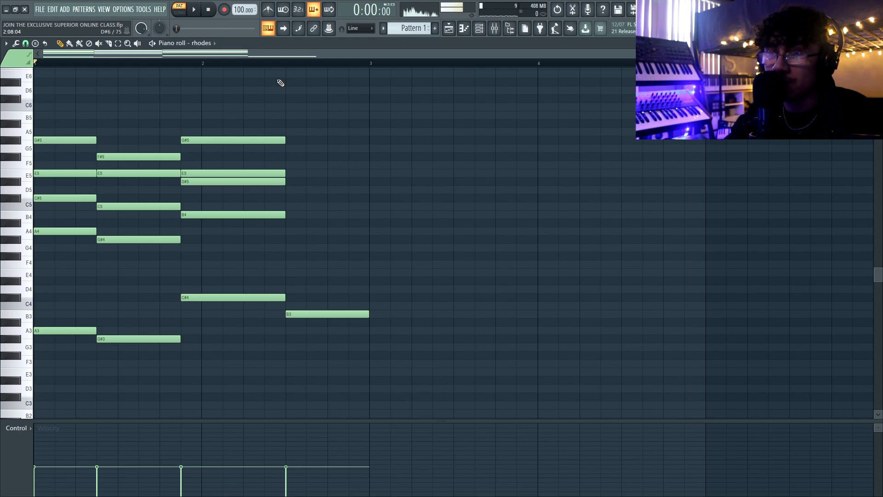
Add D4 and F#4 above the B3 note, and raise the D4 by one octave
click(286, 63)
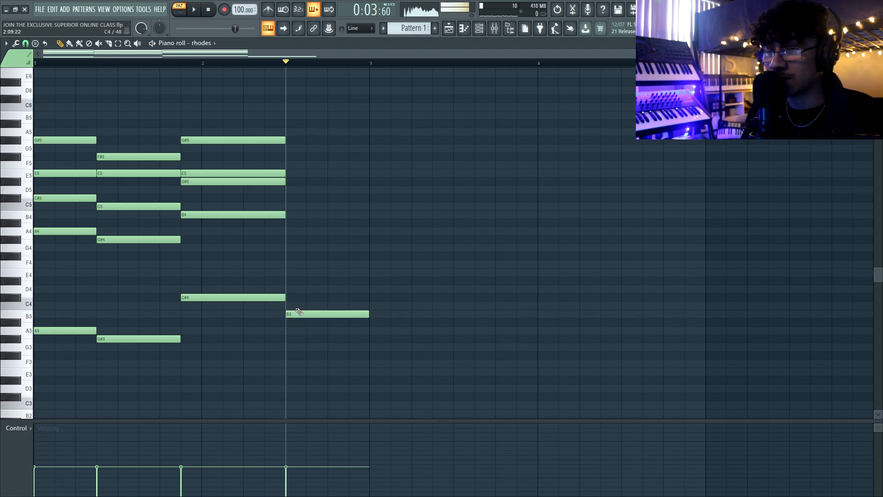
click(289, 289)
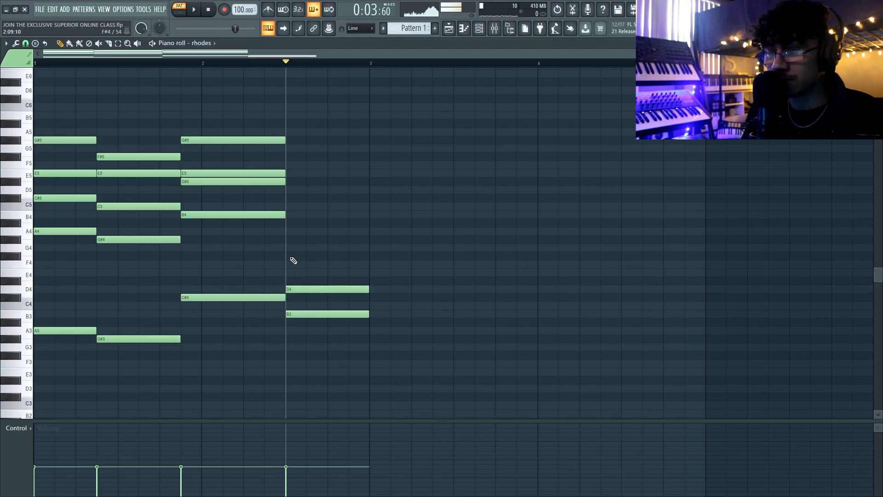
click(291, 256)
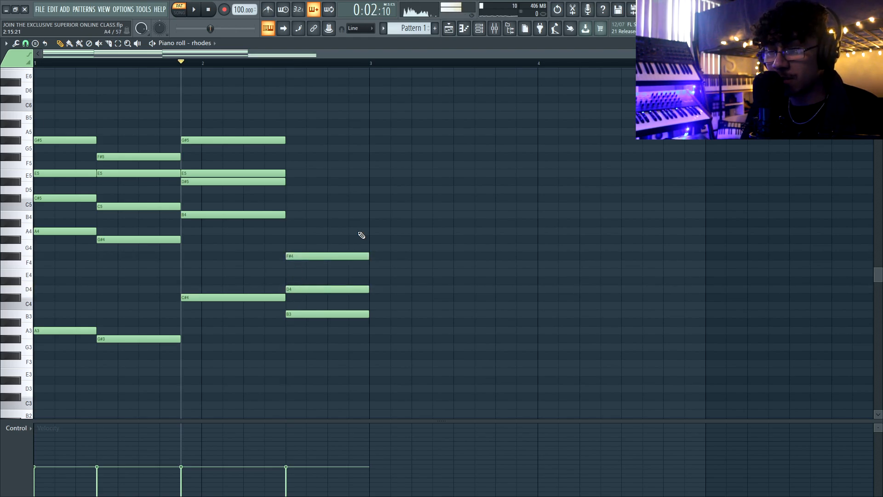
click(321, 289)
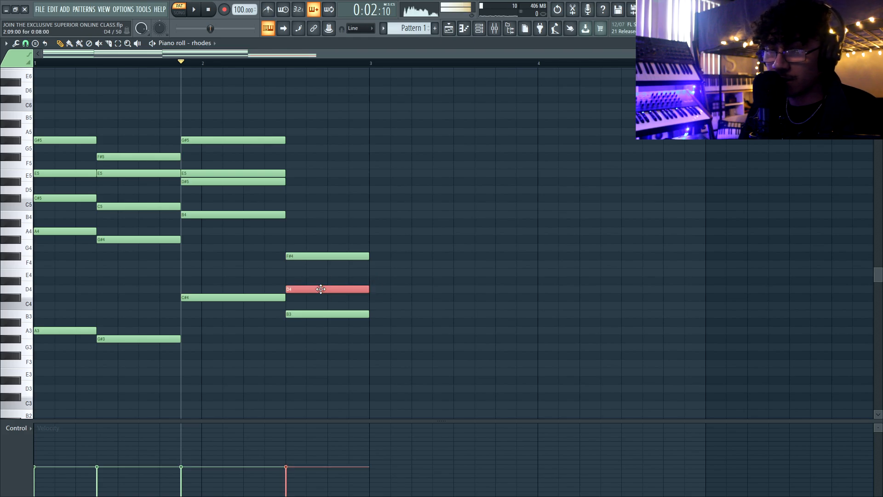
key(ctrl+Up)
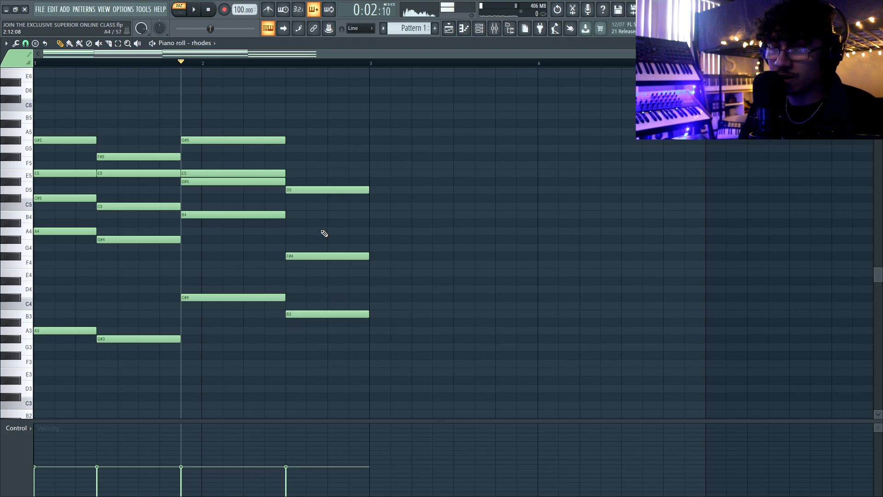
Duplicate the fourth chord's B3 and F#4 one octave higher as B4 and F#5, and play from the third chord
drag(325, 233, 327, 329)
click(286, 67)
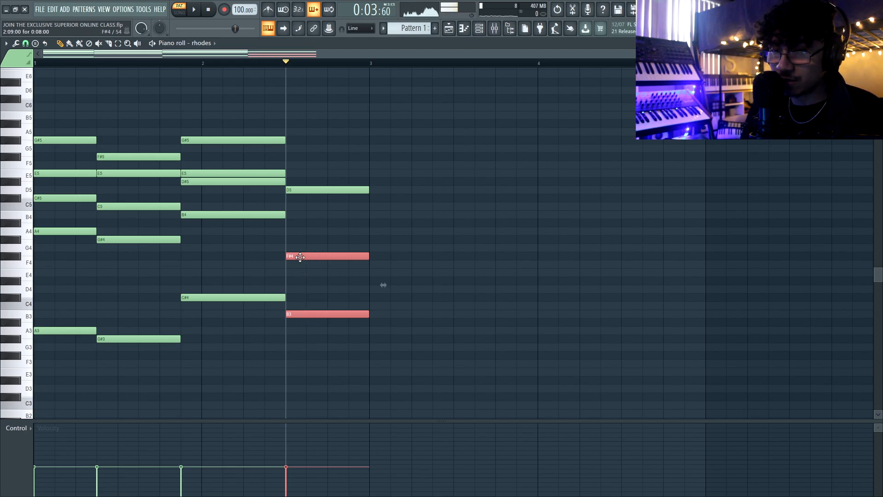
drag(299, 257, 314, 256)
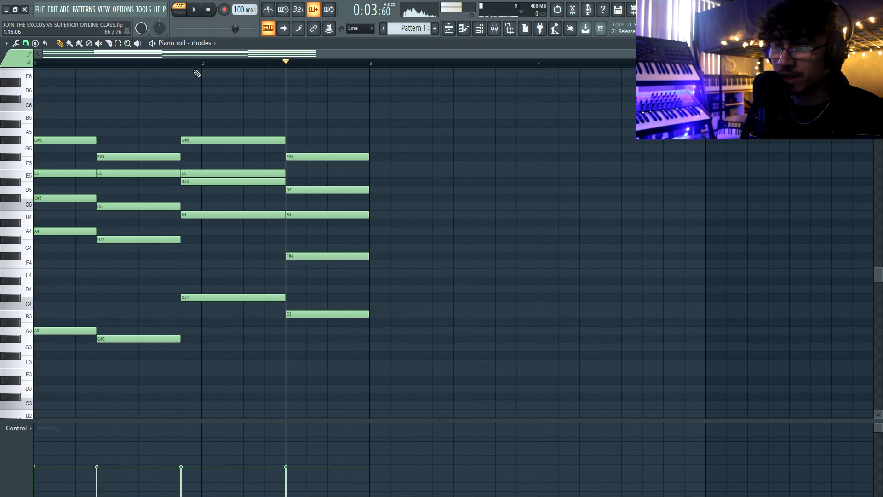
key(space)
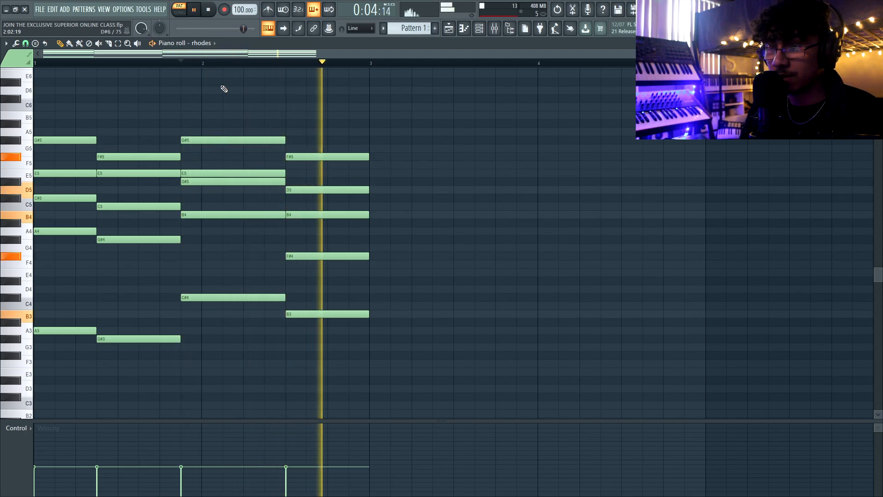
key(space)
Try the fourth chord's D5 note one octave lower
drag(299, 197, 323, 179)
key(ctrl+Down)
key(ctrl+d)
drag(323, 250, 316, 271)
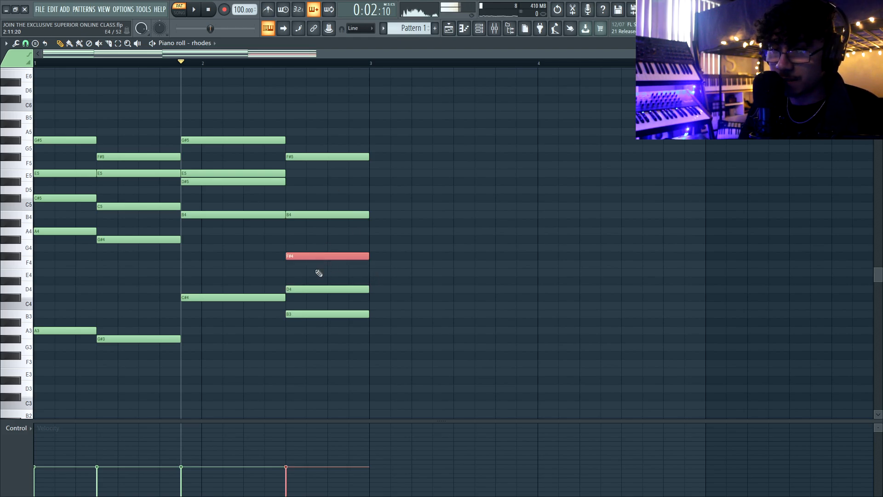
shift+click(317, 312)
key(ctrl+d)
ctrl+click(328, 289)
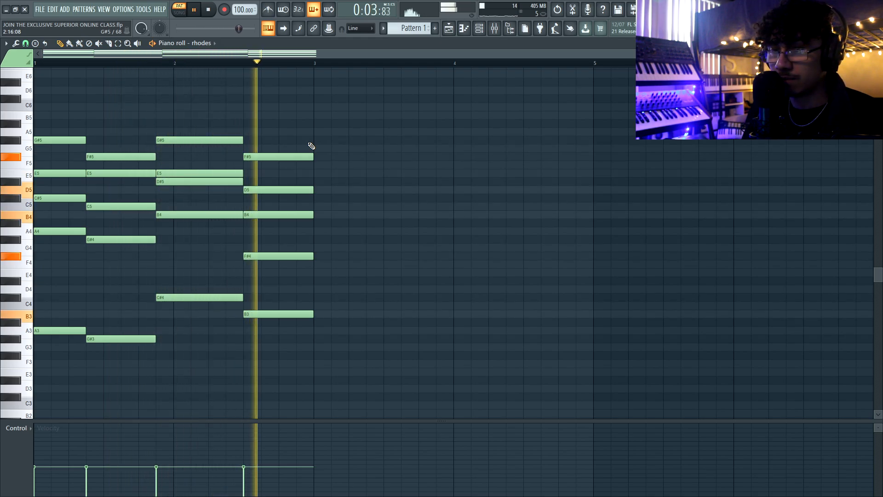
Examine the upper-note voicings of the four chords above their bass notes
key(space)
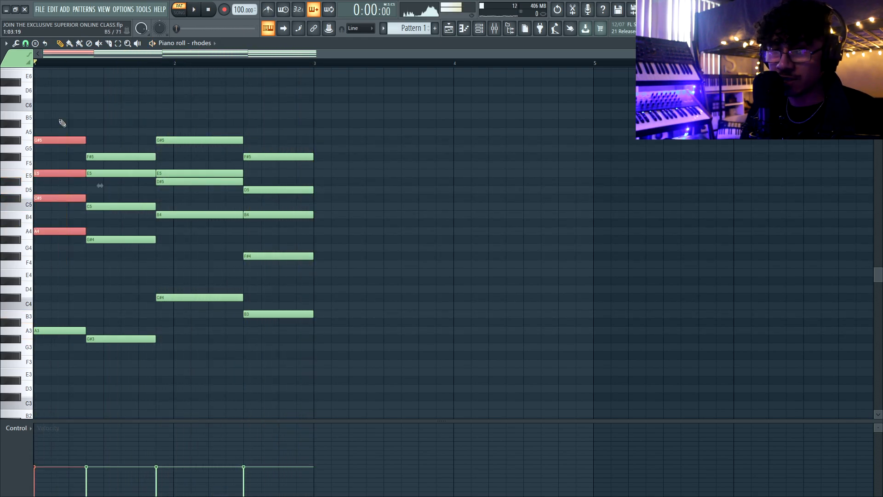
drag(114, 162, 133, 295)
drag(193, 317, 184, 125)
drag(280, 344, 273, 252)
ctrl+click(262, 276)
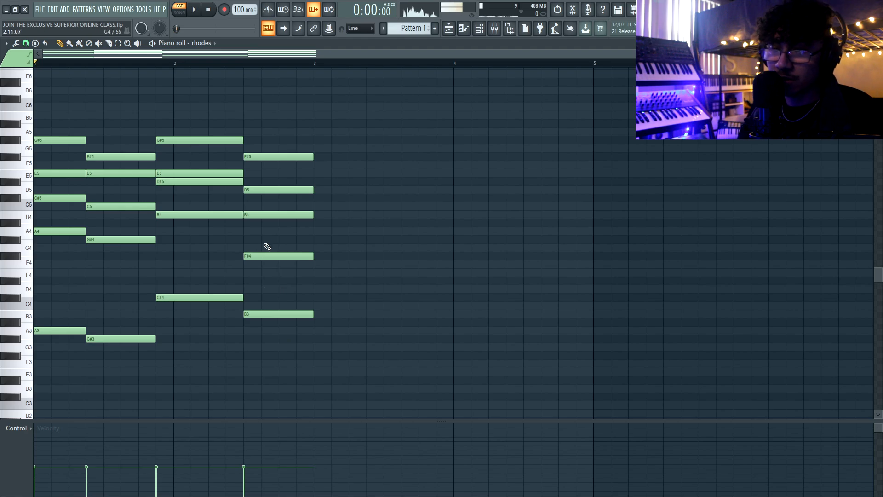
ctrl+shift+click(273, 217)
ctrl+shift+click(280, 156)
ctrl+click(327, 186)
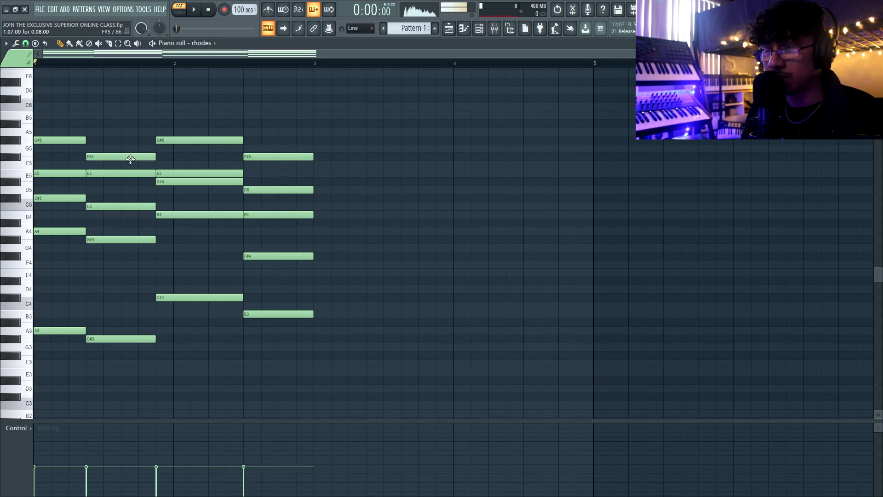
Duplicate the whole four-chord progression directly after itself, into bars 3 and 4, and play it back
key(ctrl+a)
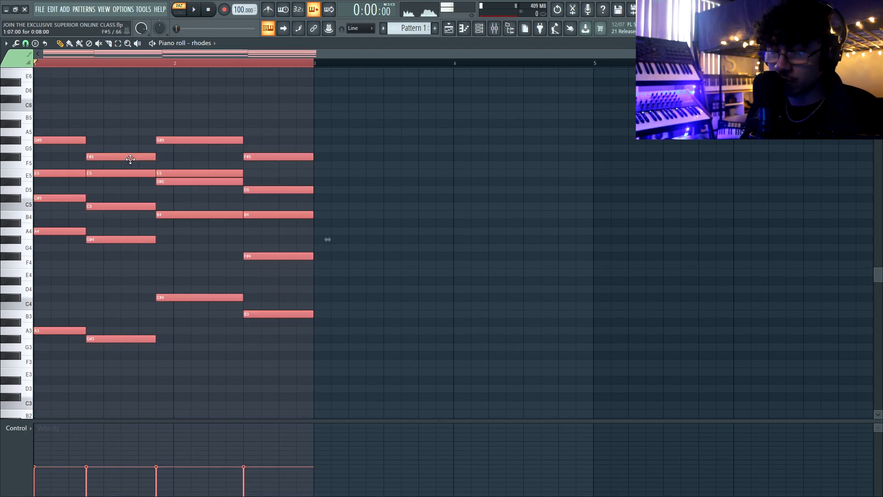
key(ctrl+b)
ctrl+click(159, 157)
key(space)
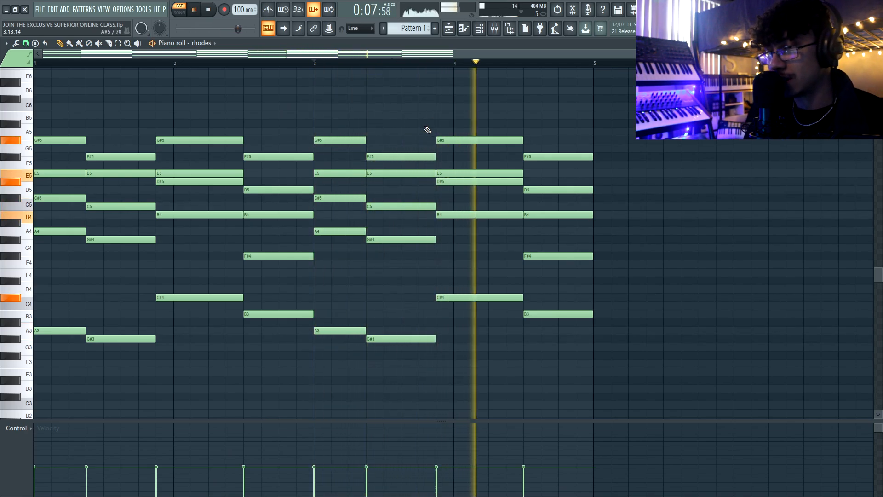
key(space)
Shorten all notes of the final repeated chord to half their length, ending it one beat before bar 5
drag(547, 121, 550, 357)
drag(590, 313, 562, 331)
click(454, 63)
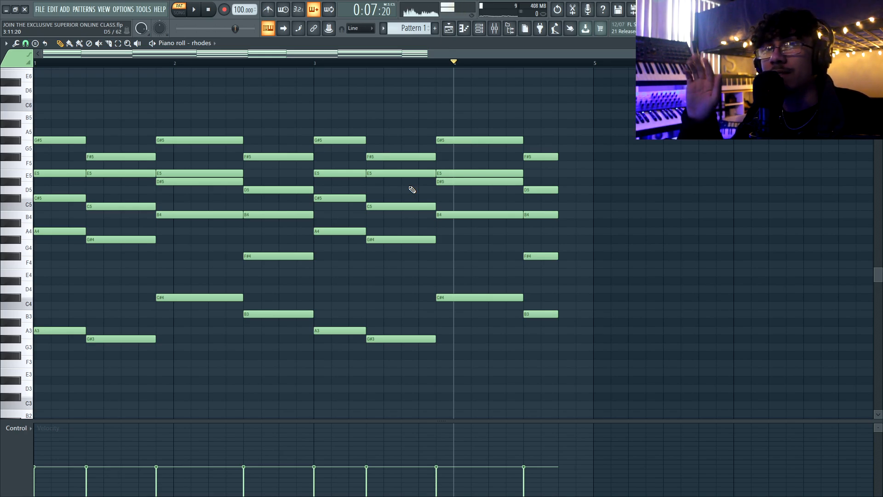
click(216, 10)
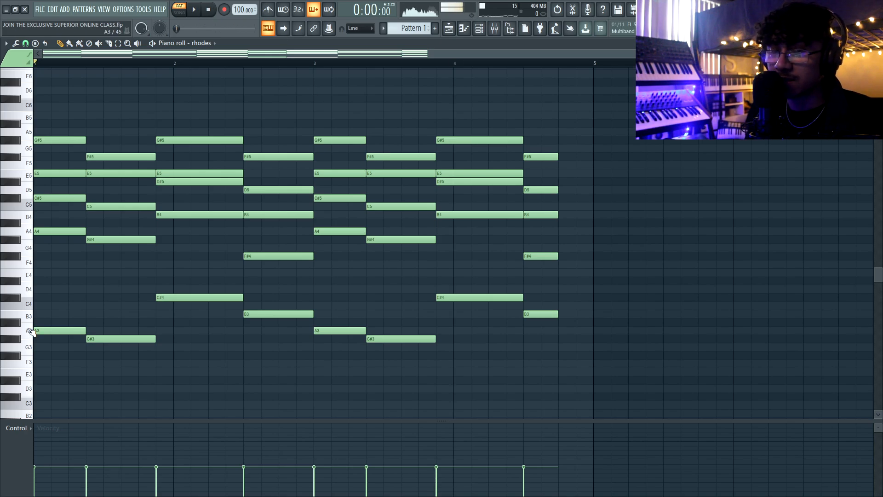
Audition A3, B3 and E4 on the piano keyboard as bass notes for the ending
click(29, 330)
click(28, 316)
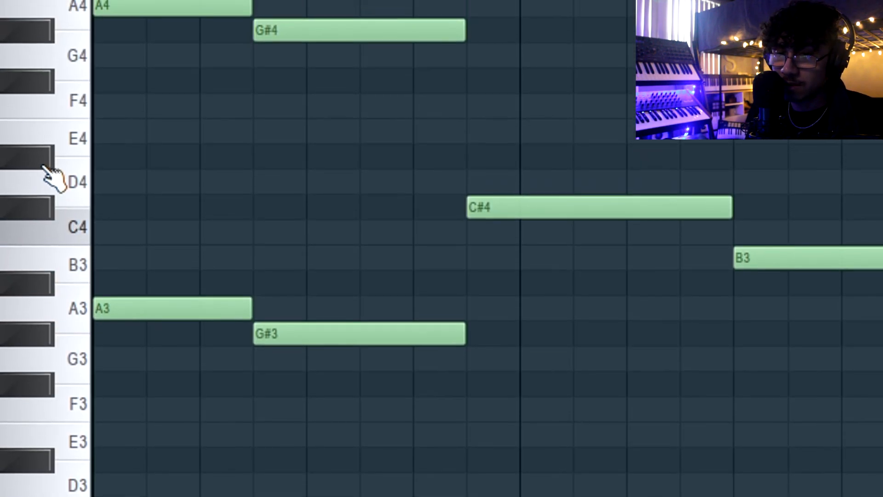
click(46, 83)
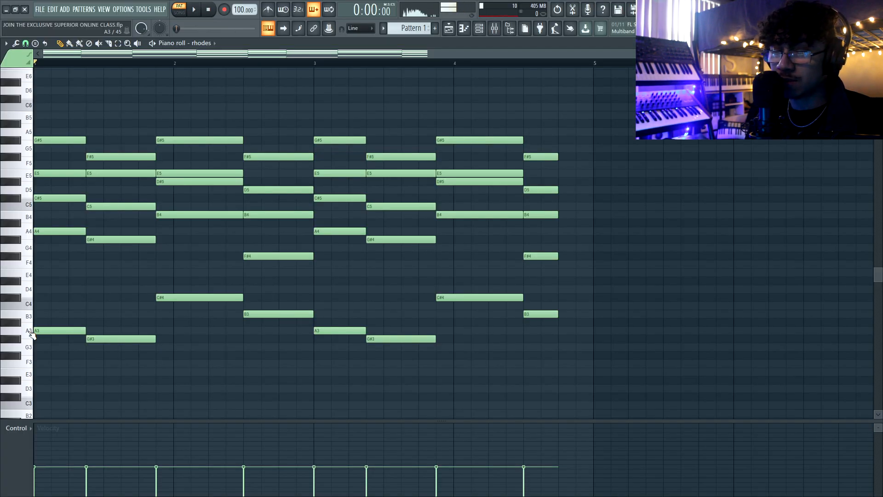
click(29, 318)
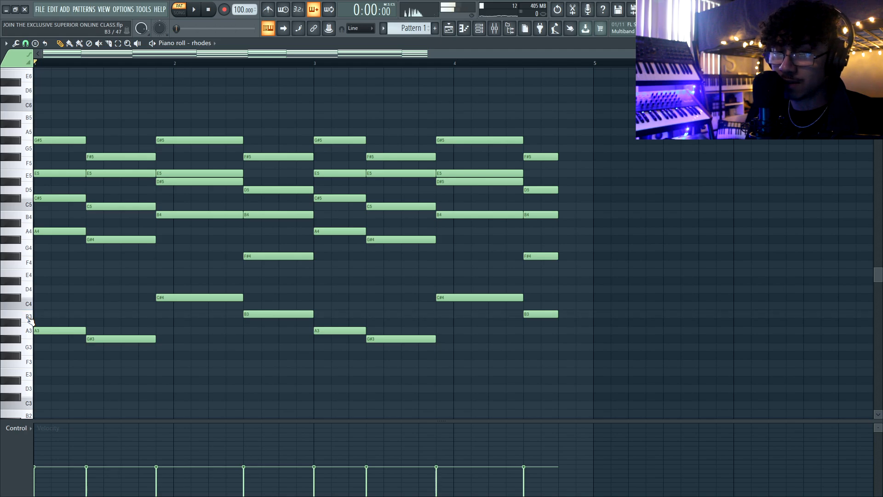
click(29, 278)
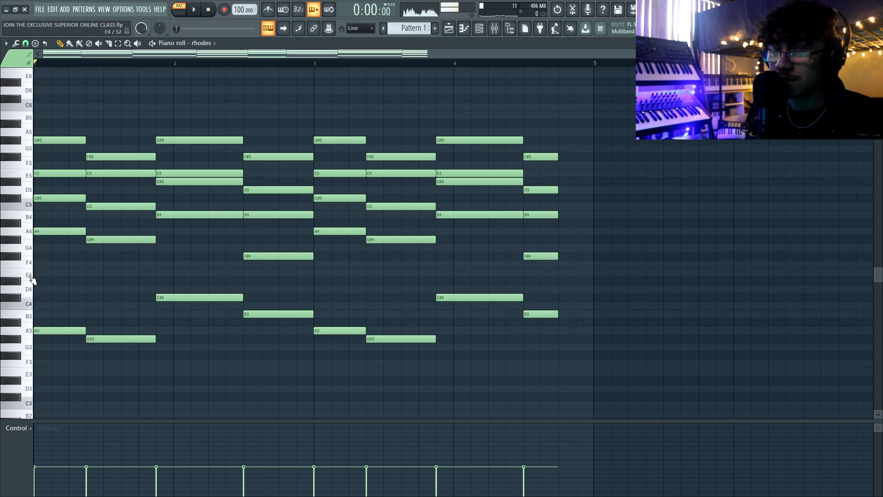
click(33, 318)
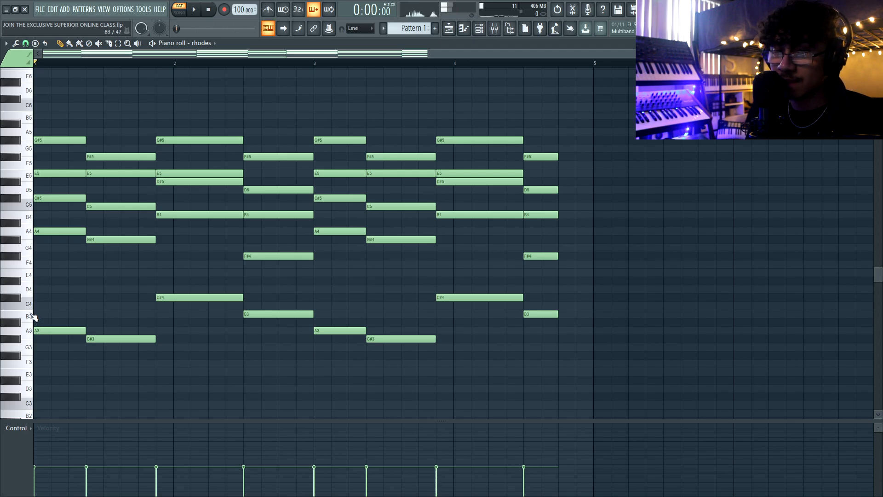
click(31, 275)
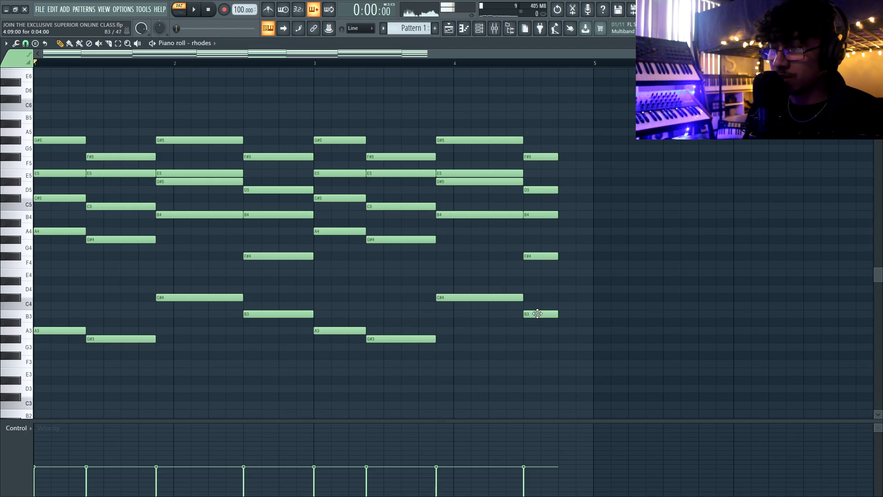
Add a one-beat E4 bass note after the shortened final chord and play from bar 4
click(538, 313)
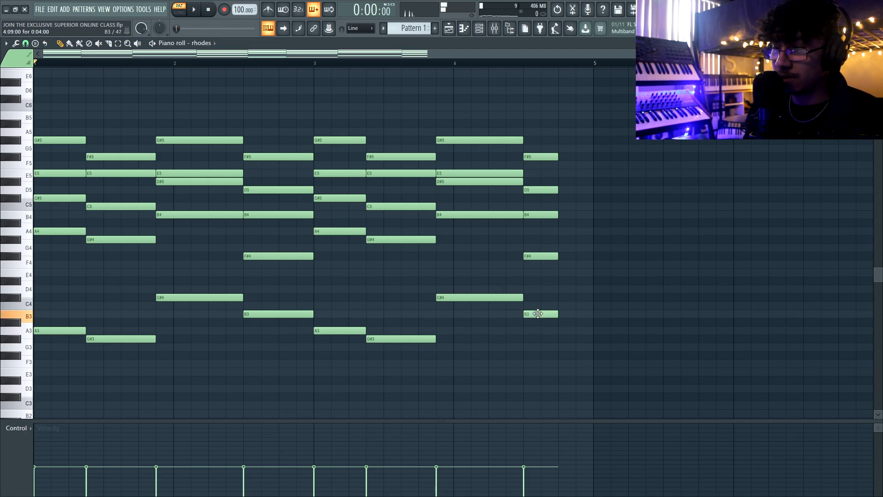
click(565, 273)
click(456, 63)
key(space)
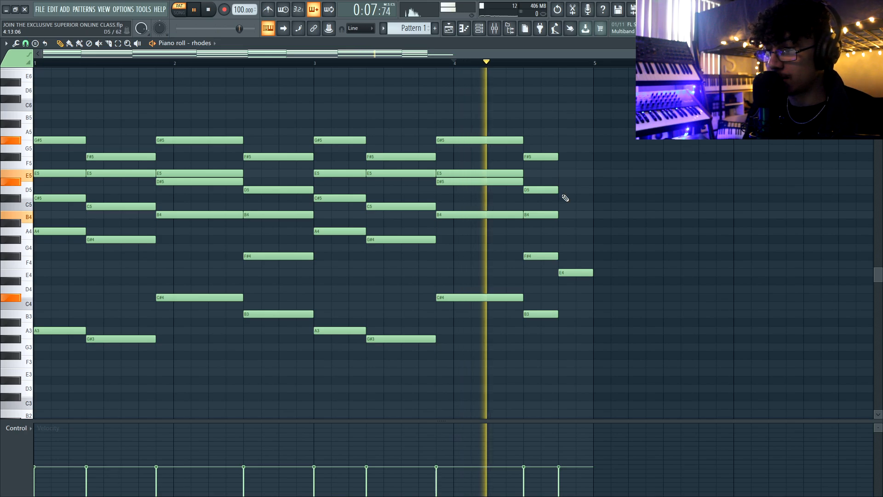
key(space)
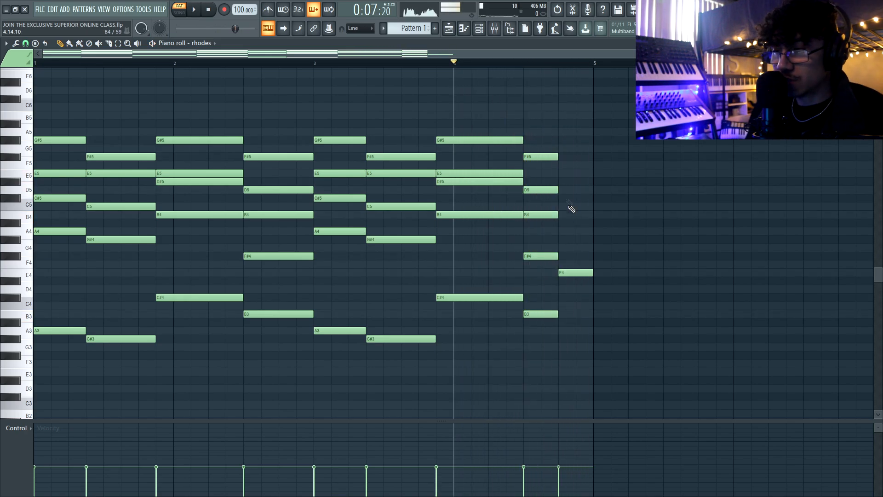
Copy the shortened chord's F#5, D5 and B4 notes over the closing E4 and play the last two chords
drag(550, 154, 566, 217)
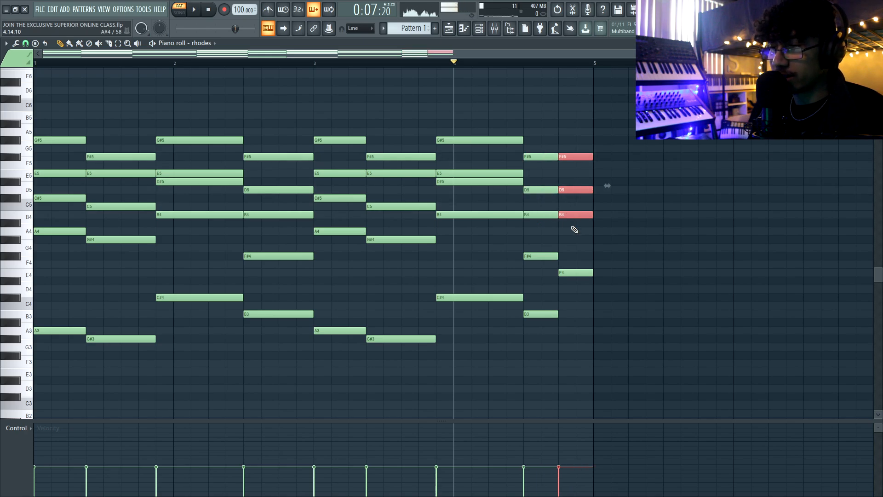
click(574, 229)
click(524, 64)
key(space)
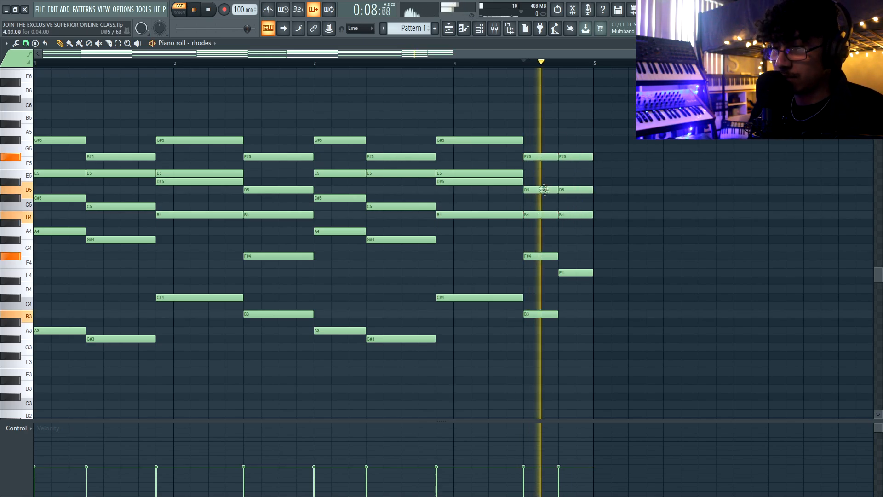
key(space)
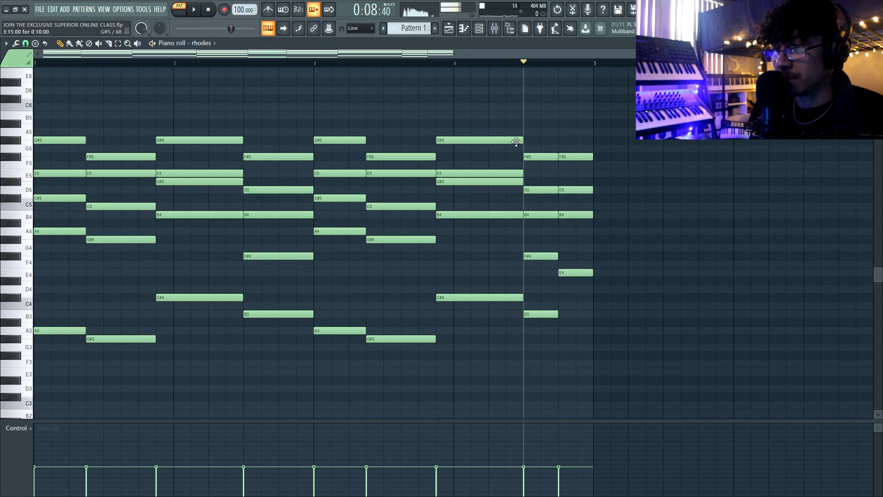
Add a one-beat A5 on top of the shortened B3 chord and a one-beat G#5 over the closing E4 chord
click(531, 133)
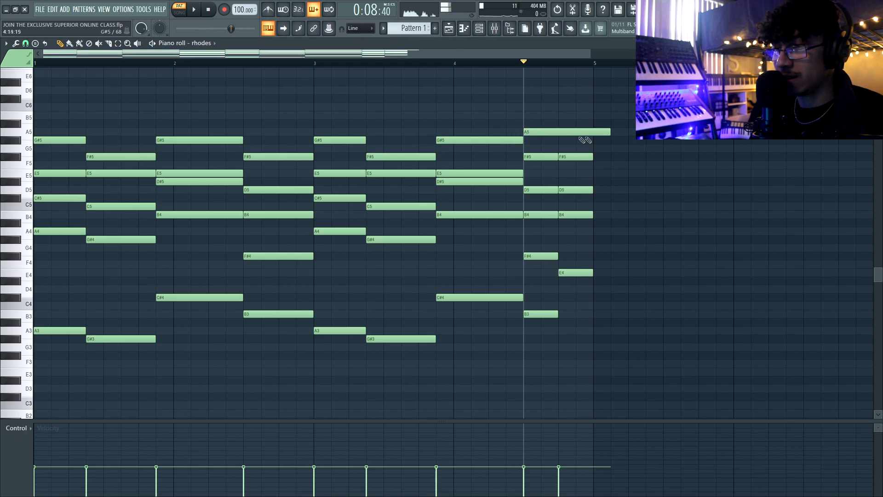
key(space)
key(space)
drag(577, 138, 599, 340)
drag(588, 253, 574, 295)
ctrl+click(546, 201)
click(535, 131)
click(561, 140)
key(space)
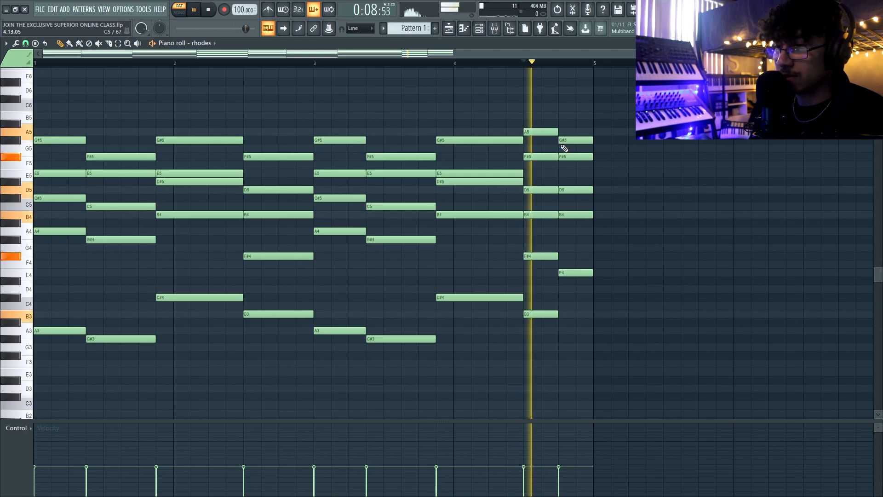
key(space)
Add B5 as the top note of the closing E4 chord and play the ending
drag(562, 132, 562, 115)
key(space)
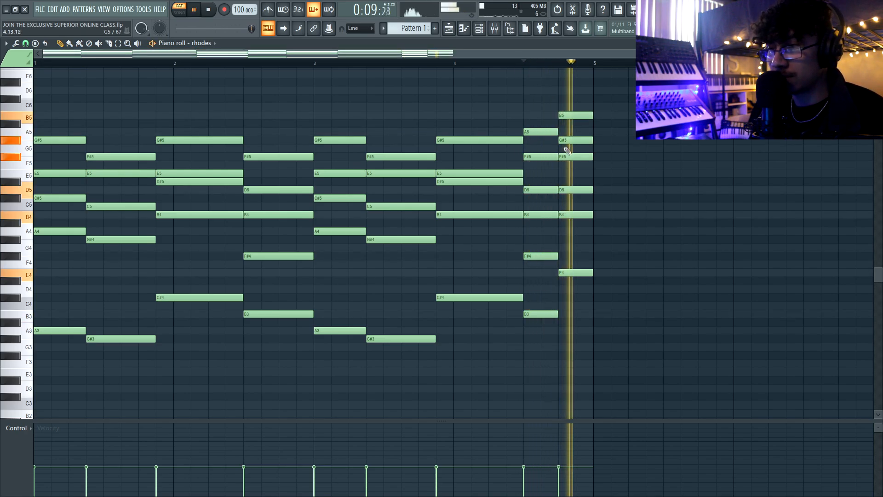
key(space)
key(space)
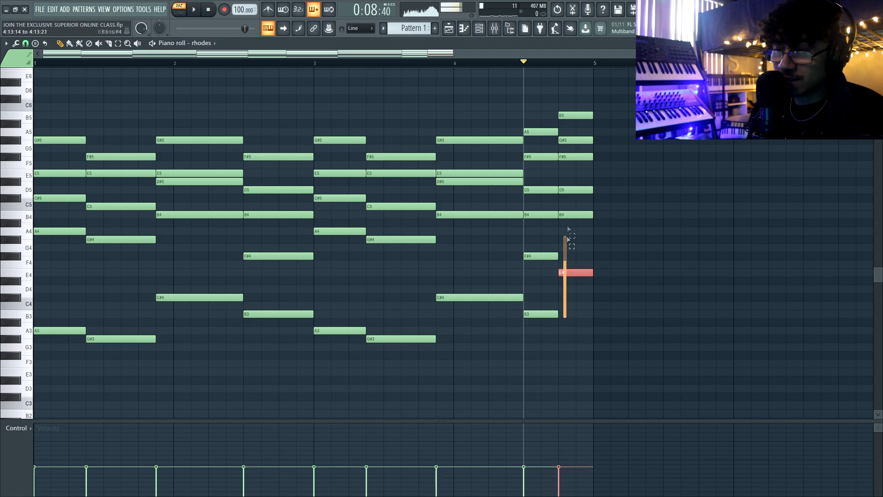
key(space)
Examine the shared and added notes of the two closing chords and compare both halves of the progression
click(571, 272)
drag(544, 157, 587, 219)
ctrl+click(555, 138)
drag(549, 131, 561, 138)
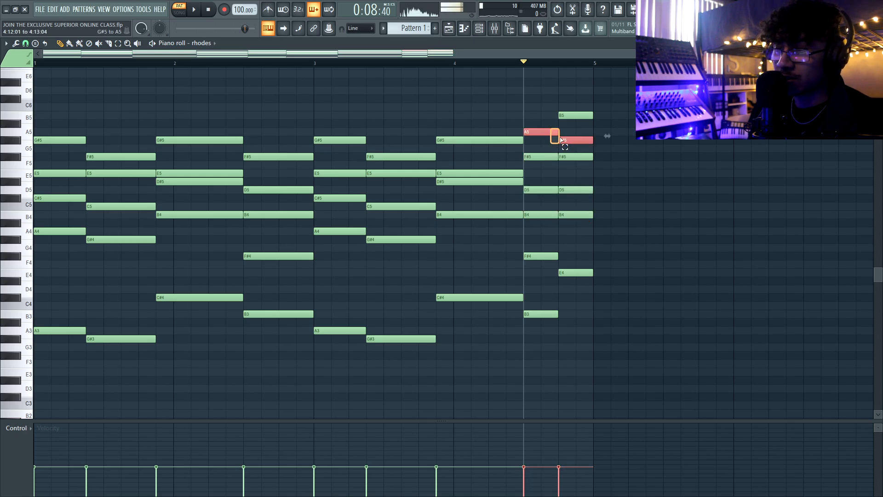
click(581, 115)
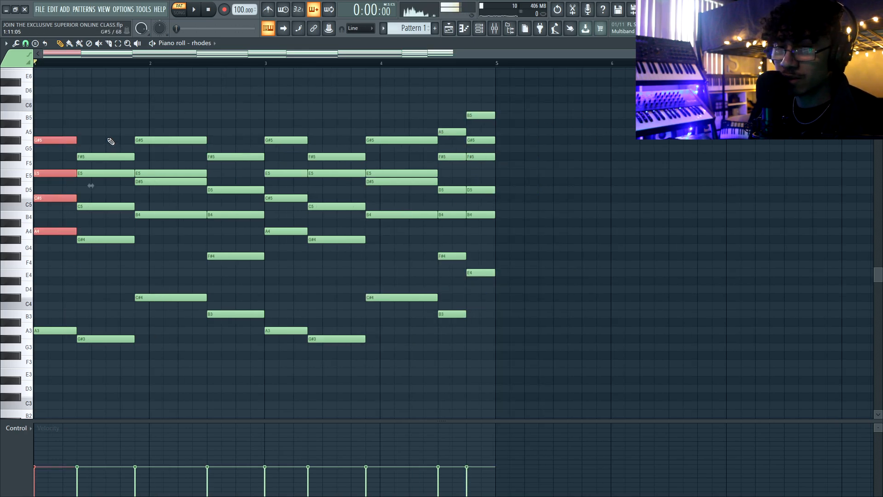
key(Right)
key(Right)
drag(274, 103, 441, 343)
drag(434, 86, 564, 353)
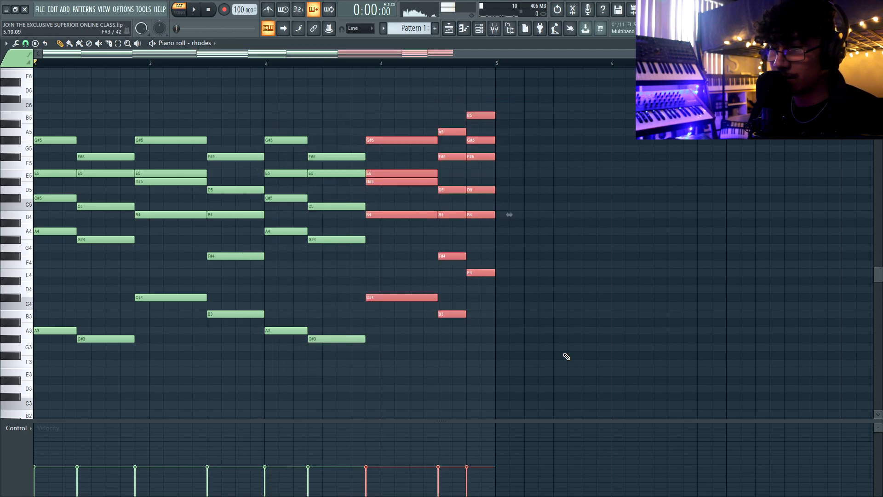
ctrl+click(463, 328)
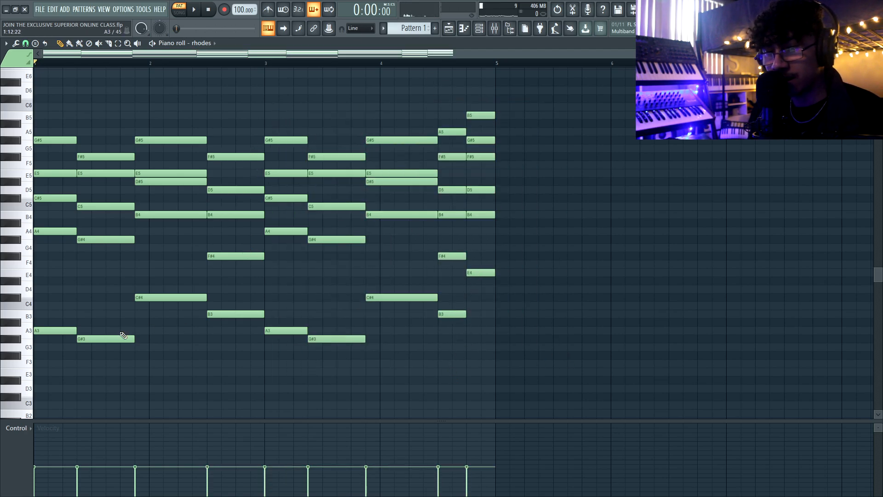
Play the full progression through, and apply the Strum tool to the chords
key(space)
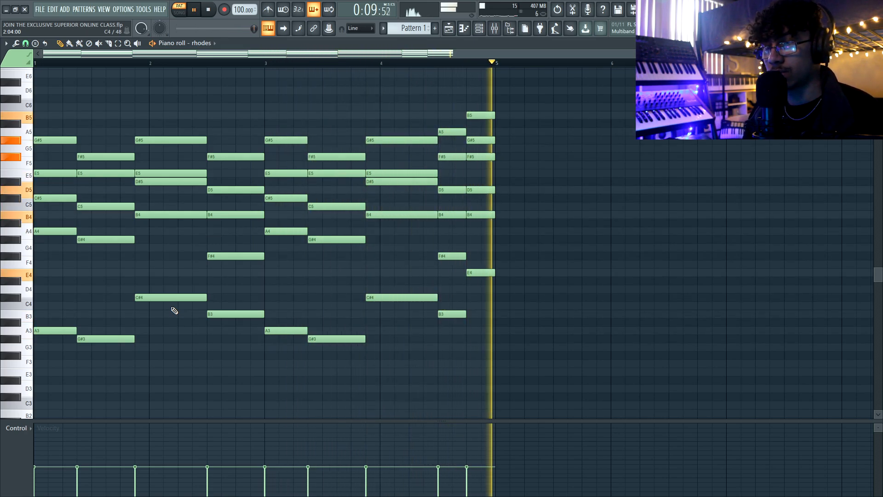
scroll(175, 310, down, 1)
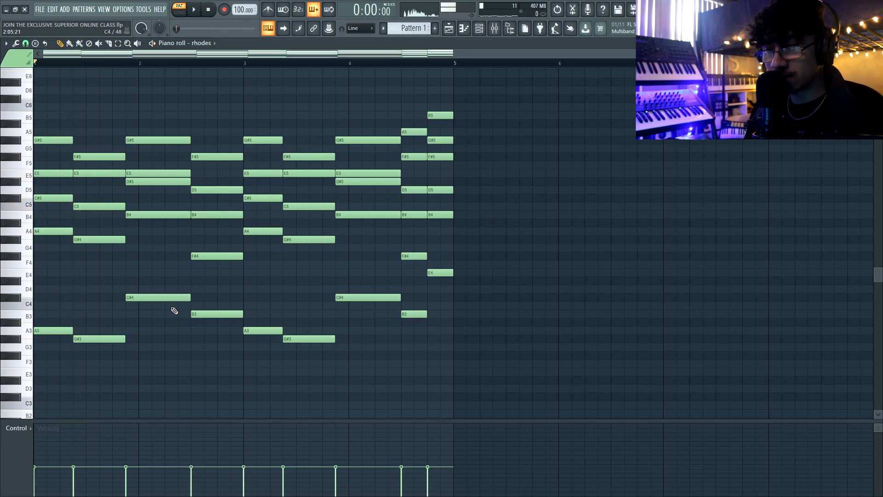
key(alt+s)
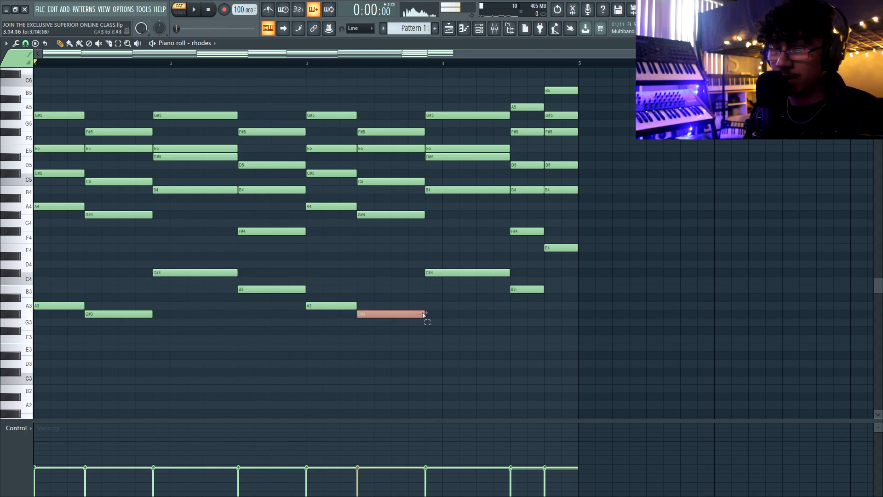
Transpose the whole progression up three semitones, moving the first bass note to C4, and play it back
drag(216, 333, 94, 338)
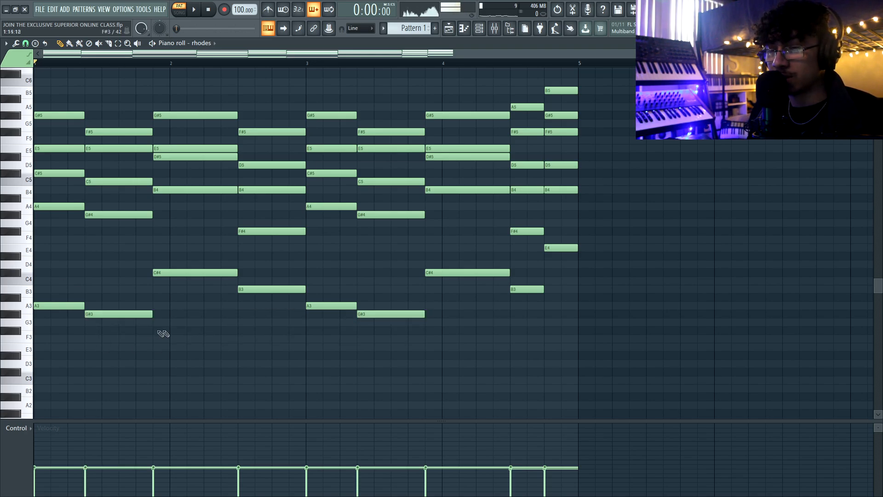
drag(395, 311, 110, 335)
key(Up)
key(Up)
key(Up)
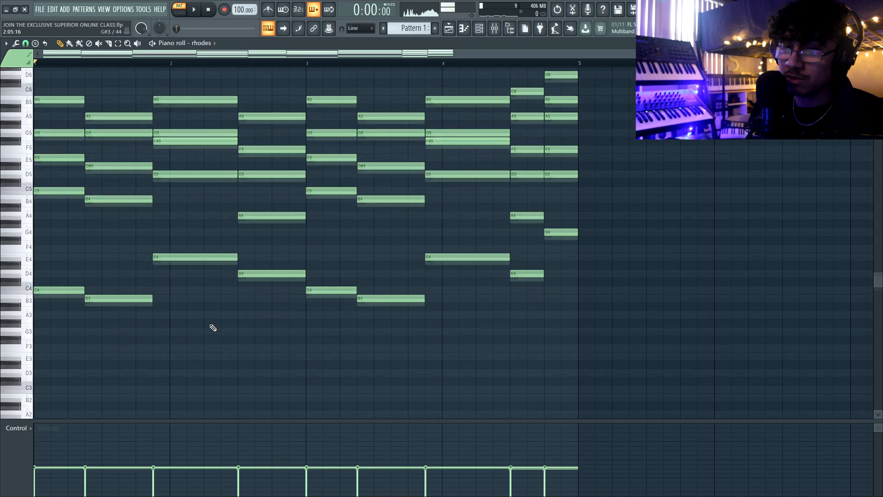
key(space)
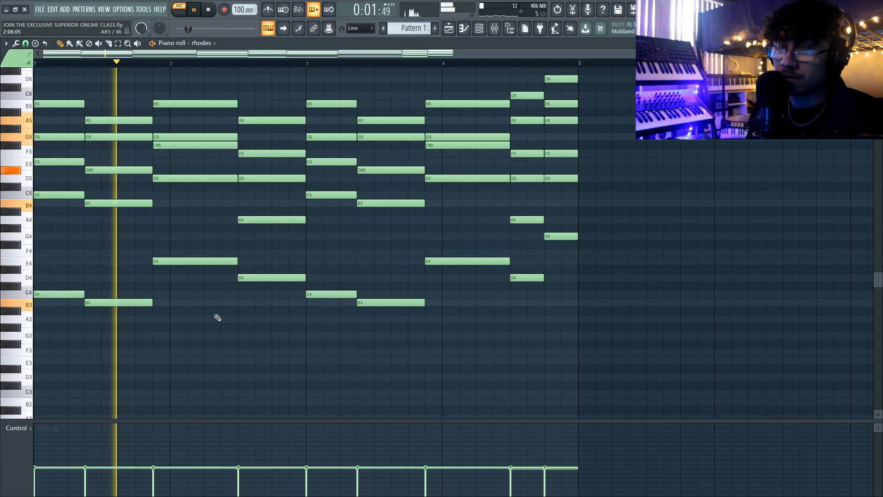
scroll(217, 317, down, 1)
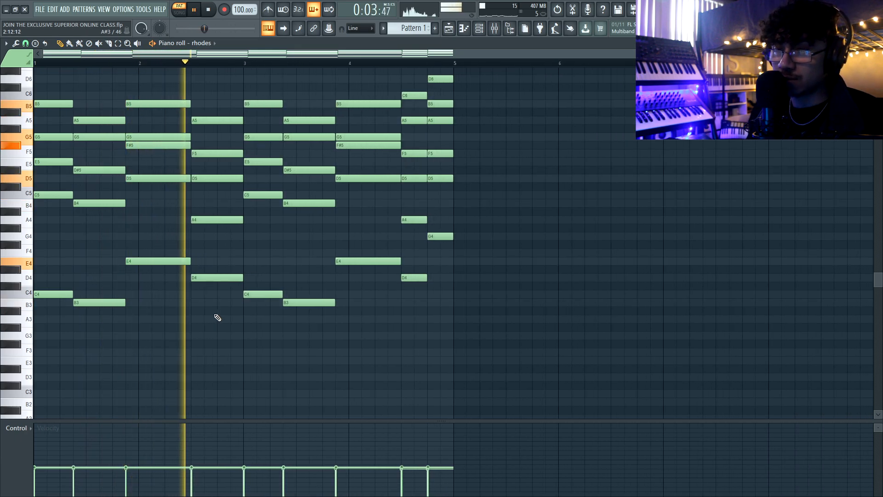
scroll(248, 317, up, 1)
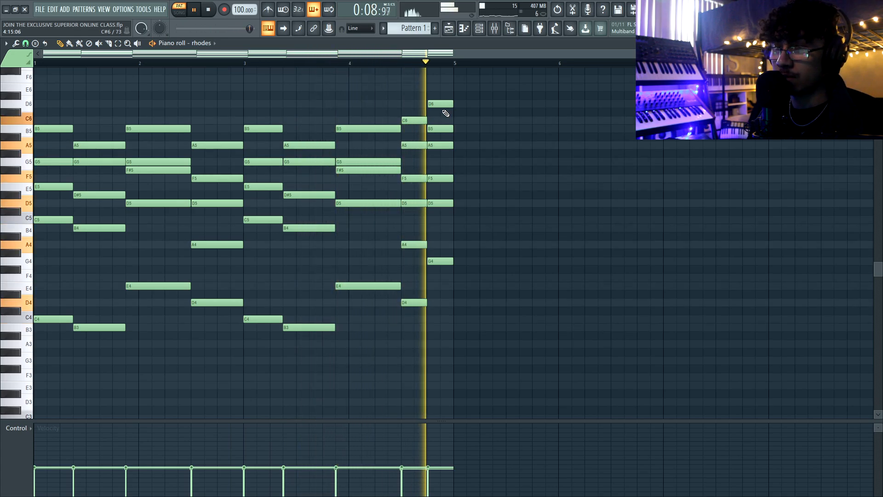
Switch to the playlist and render Pattern 1 as an audio clip
click(449, 29)
click(35, 87)
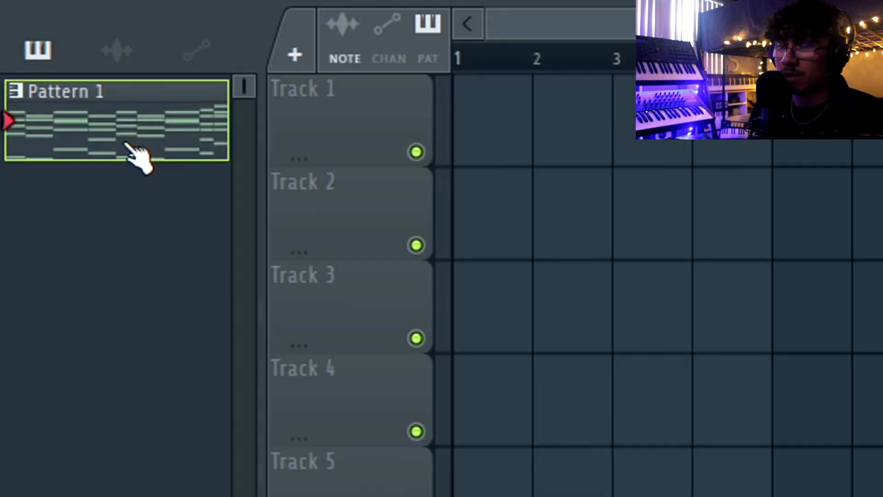
right_click(126, 144)
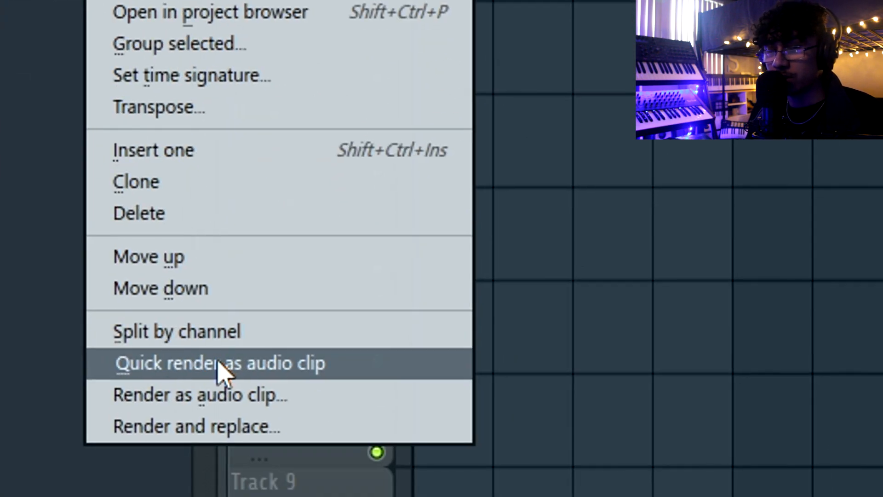
click(220, 368)
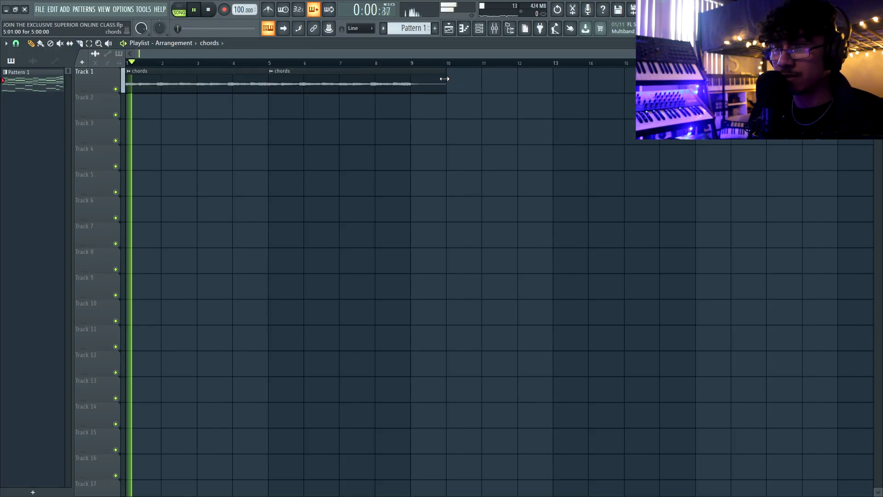
Trim the second chords clip on Track 1 to end at bar 9 and play it back
drag(444, 78, 420, 99)
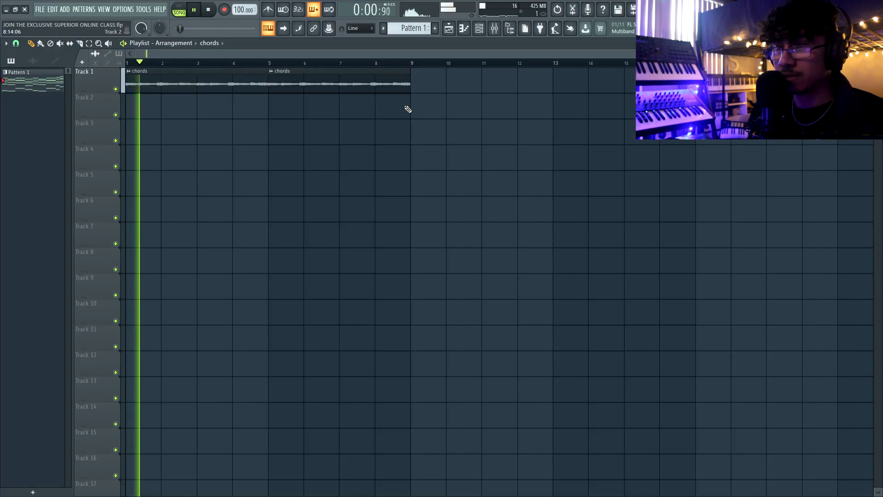
scroll(407, 109, down, 1)
double_click(298, 84)
click(310, 205)
click(303, 229)
click(331, 158)
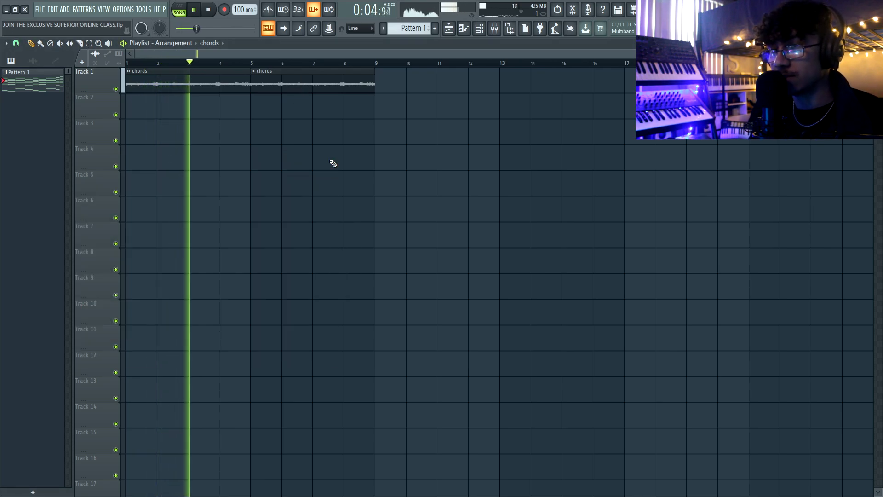
key(space)
Place Pattern 1 at the start of Track 2 and begin the lead melody with E6, F#6 and G6
drag(50, 86, 131, 115)
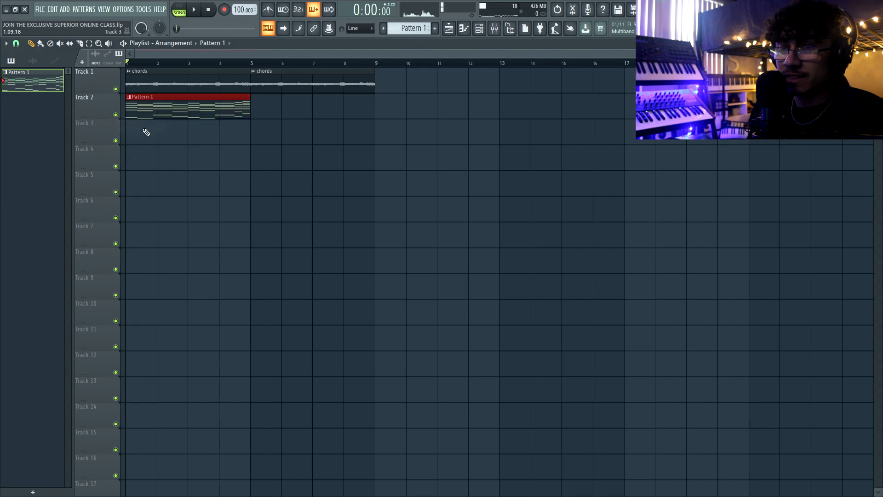
click(462, 30)
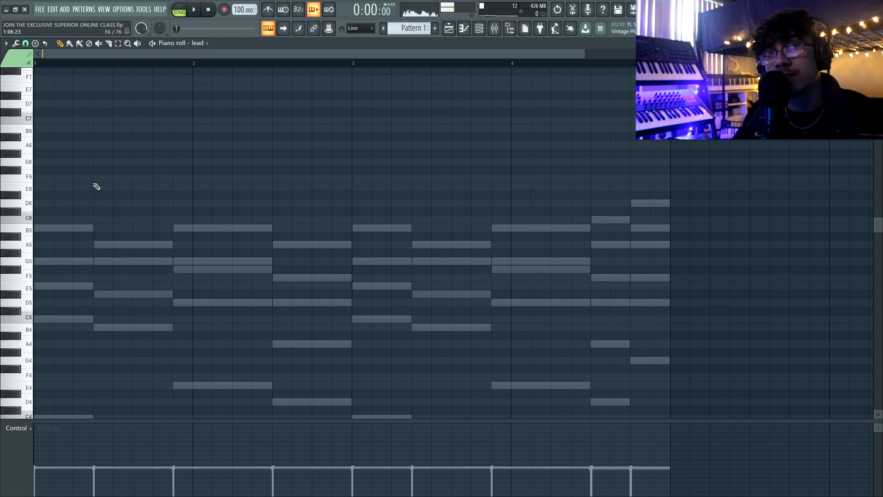
key(space)
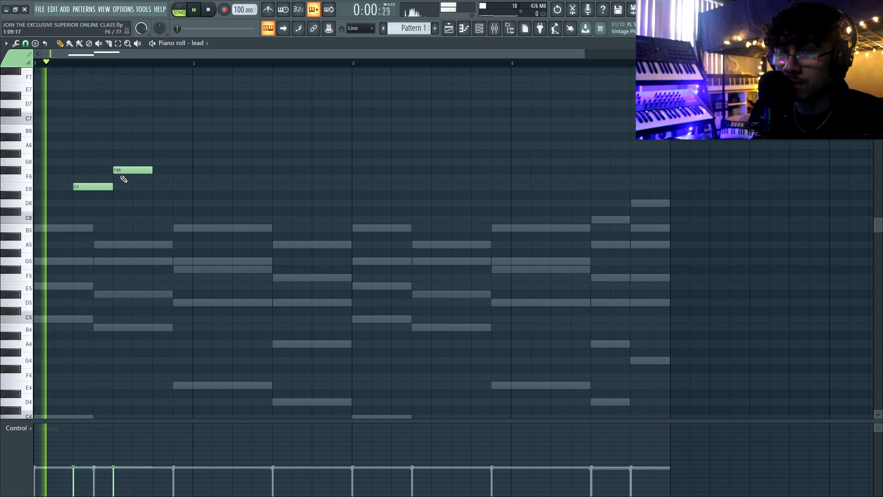
key(space)
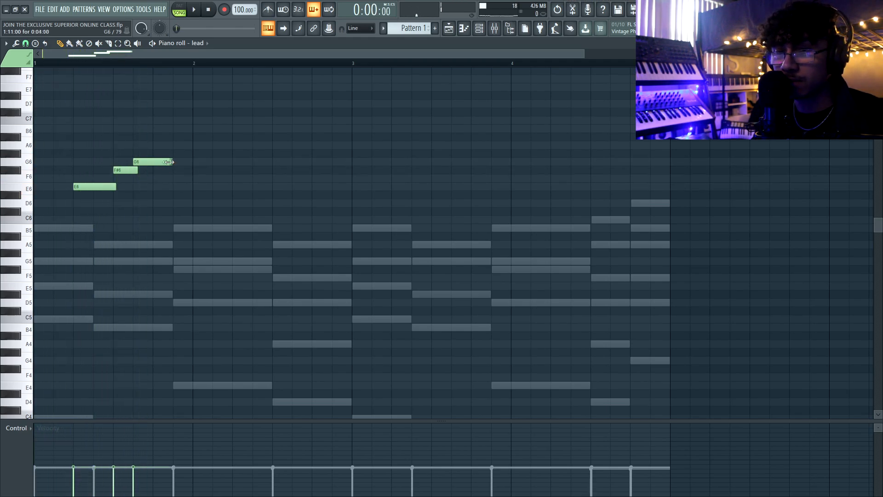
Shorten the first G6 melody note and continue with B6, a longer A6 and a descending line of G6, E6 and D6
drag(163, 161, 155, 162)
click(181, 145)
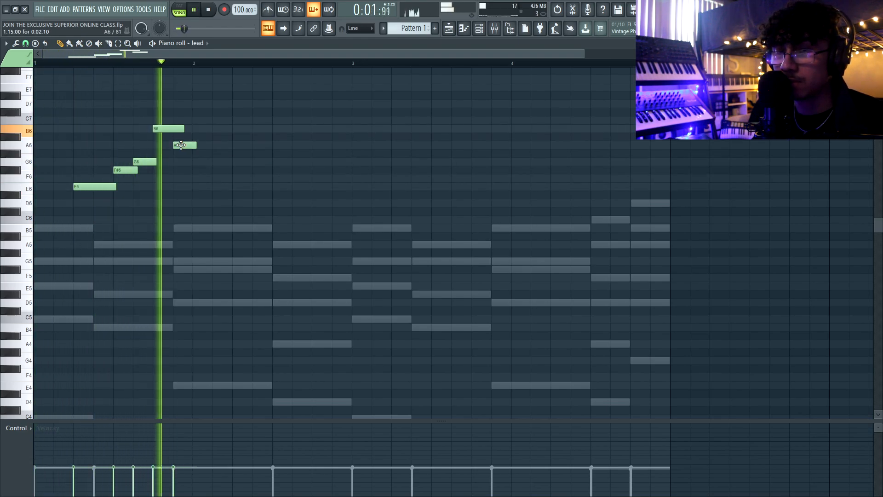
key(space)
key(space)
drag(195, 161, 215, 146)
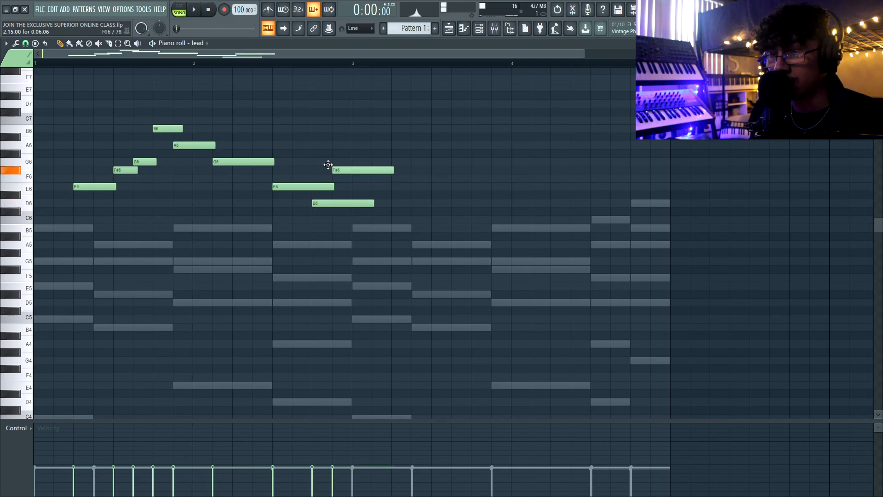
Shorten the E6 and D6 notes in bar 2 and end the phrase with a short G6 before bar 3
drag(335, 170, 322, 187)
drag(328, 154, 333, 221)
key(space)
Duplicate the whole two-bar lead melody into bars 3 and 4
key(ctrl+a)
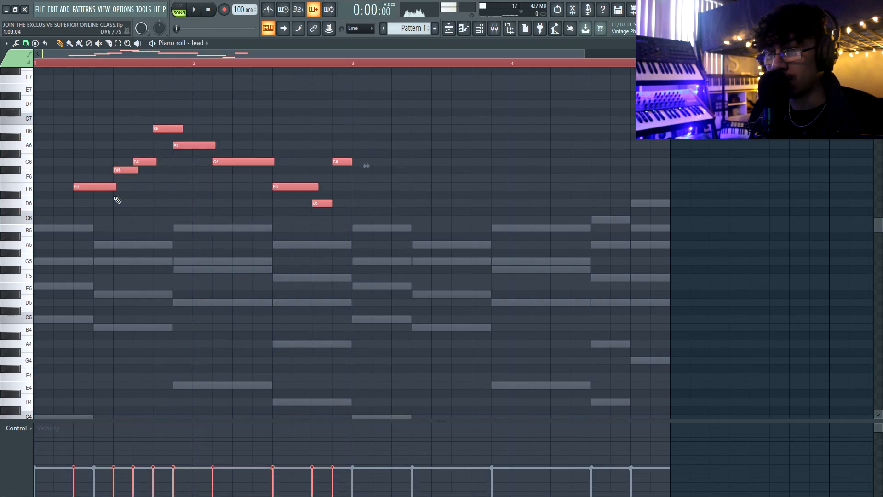
drag(93, 187, 412, 186)
ctrl+click(352, 72)
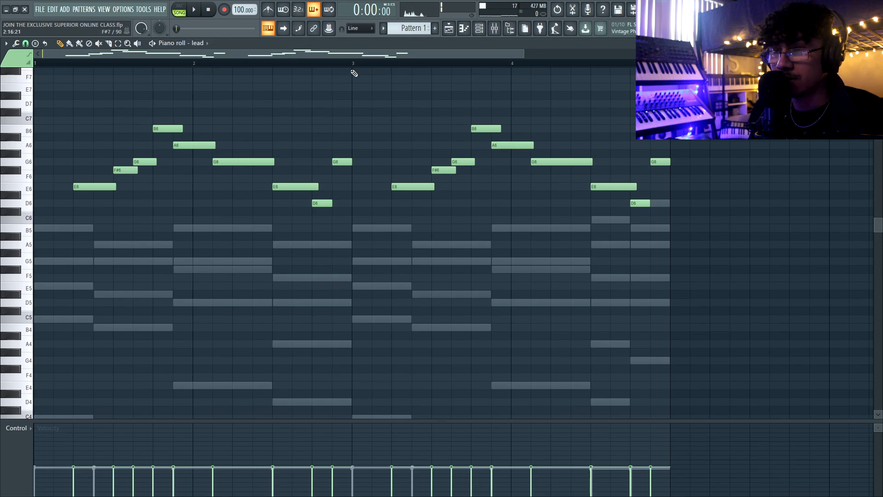
Vary bar 4 with a shortened G6 followed by D7 and C7, and delete the three copied notes at the end
drag(375, 56, 451, 69)
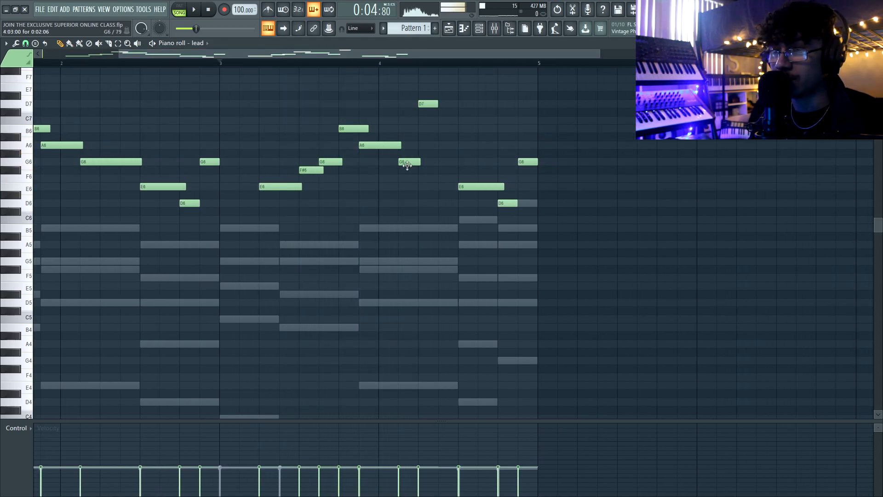
key(space)
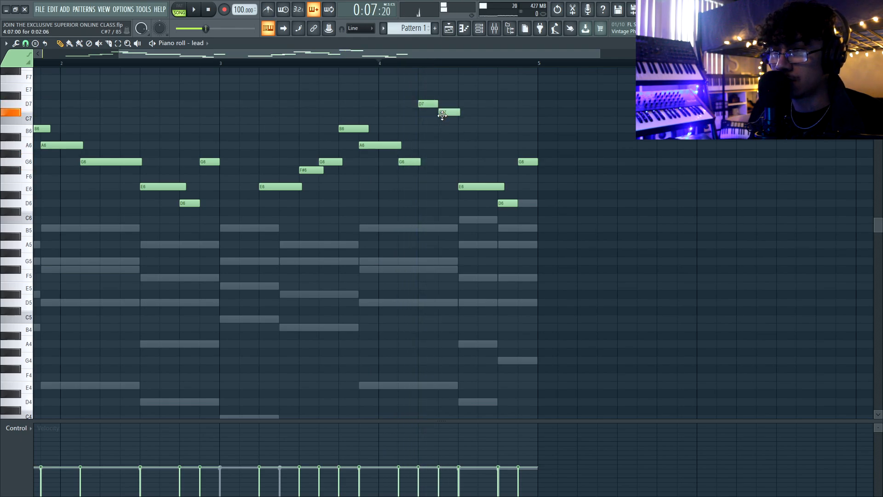
key(space)
drag(465, 139, 624, 262)
key(Delete)
key(space)
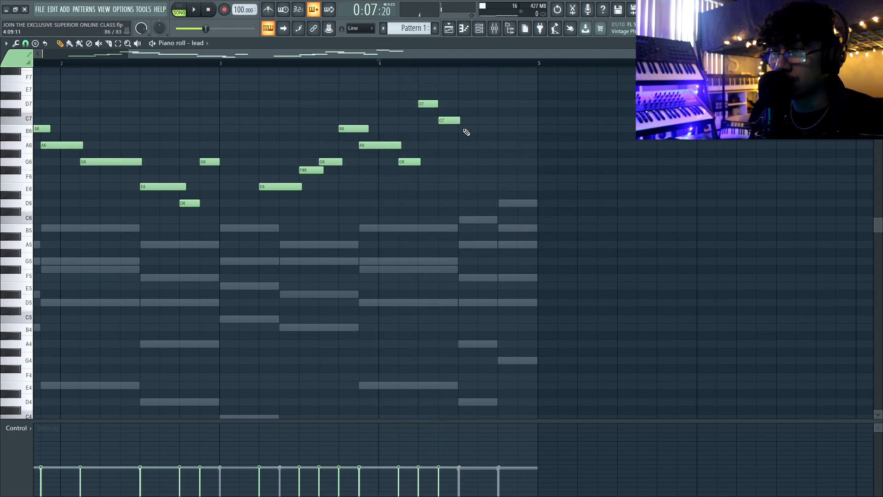
Complete the melody's ending with B6, A6, A6 and B6 over the last two chords and play it back
key(space)
key(space)
click(484, 144)
click(520, 129)
key(space)
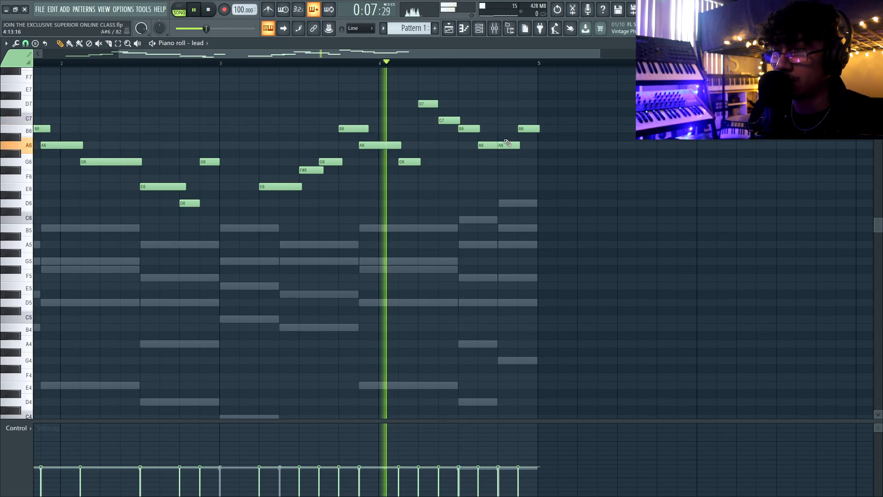
click(497, 146)
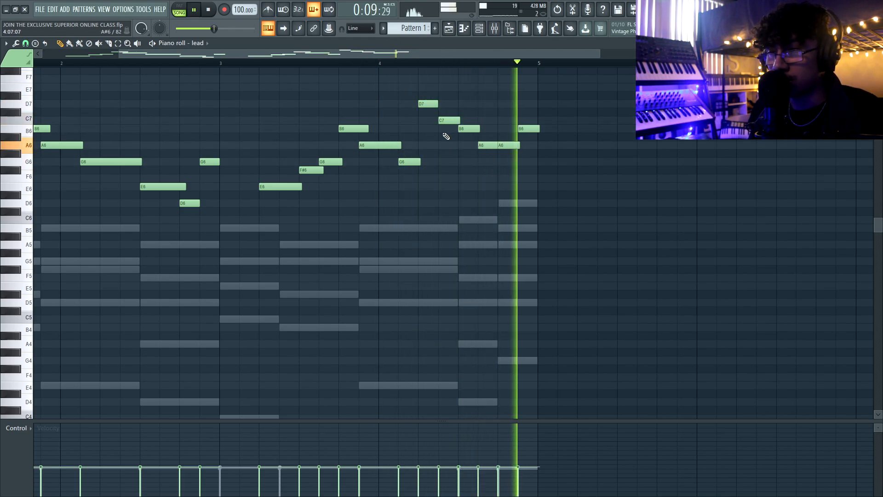
key(space)
Add short C7 and A6 grace notes before the D7 and B6 in bar 4, and shorten the following C7
scroll(455, 131, up, 4)
click(336, 120)
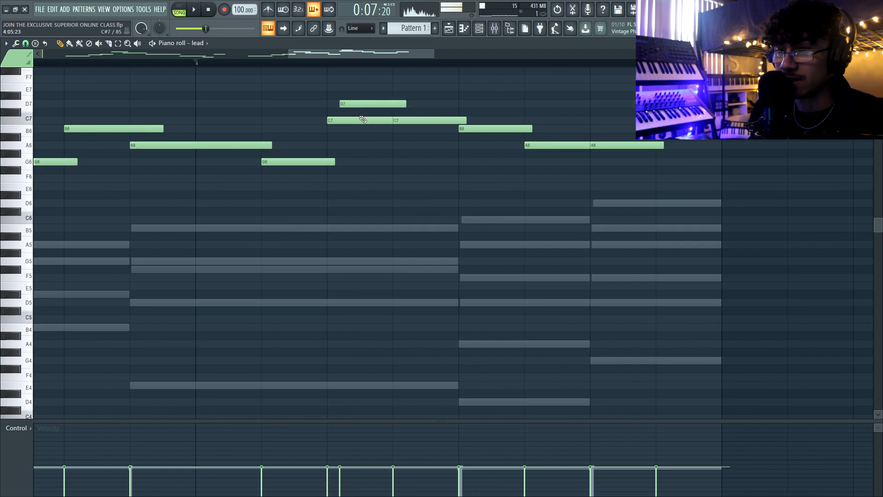
key(space)
drag(395, 121, 352, 121)
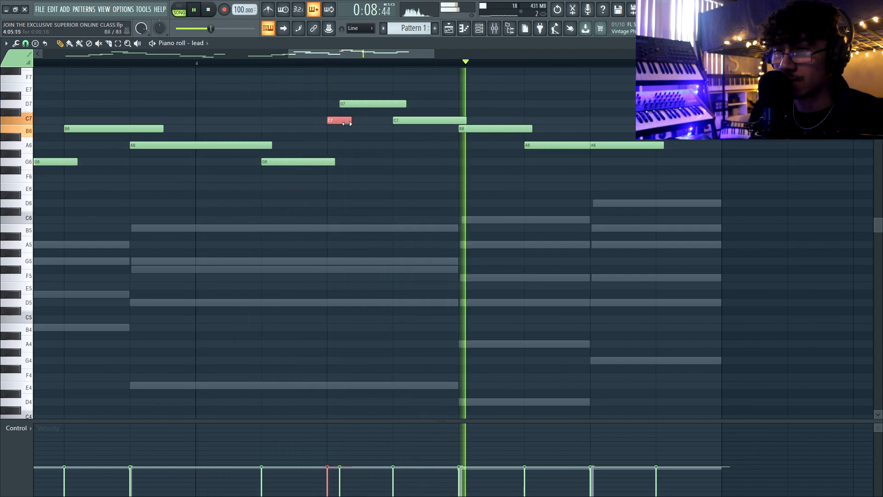
key(space)
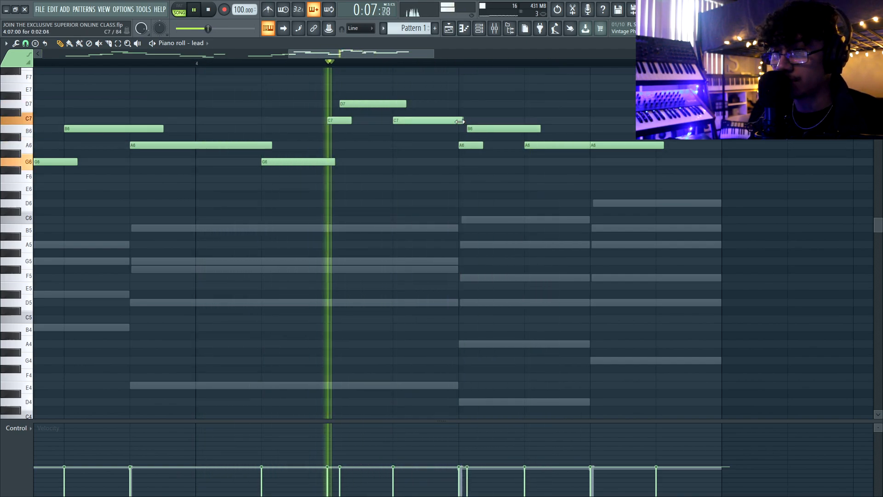
drag(466, 121, 459, 121)
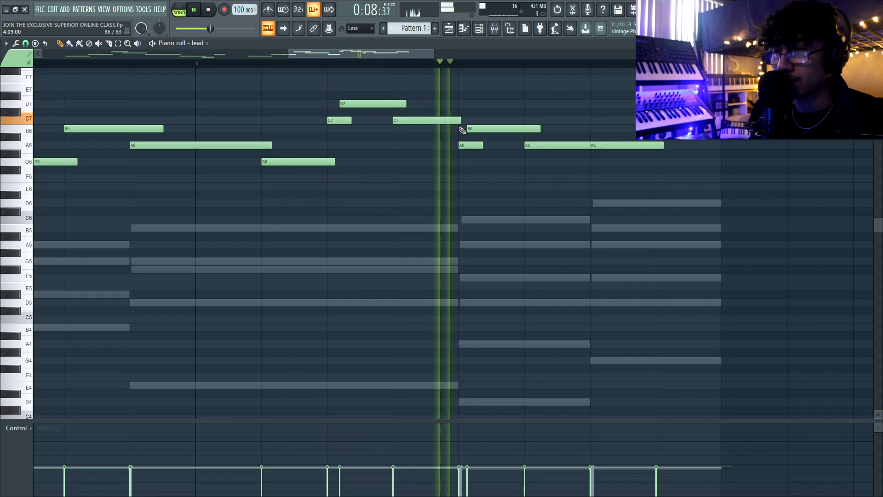
key(space)
Transpose the whole lead melody up one octave and listen to it with the chords
scroll(460, 140, down, 1)
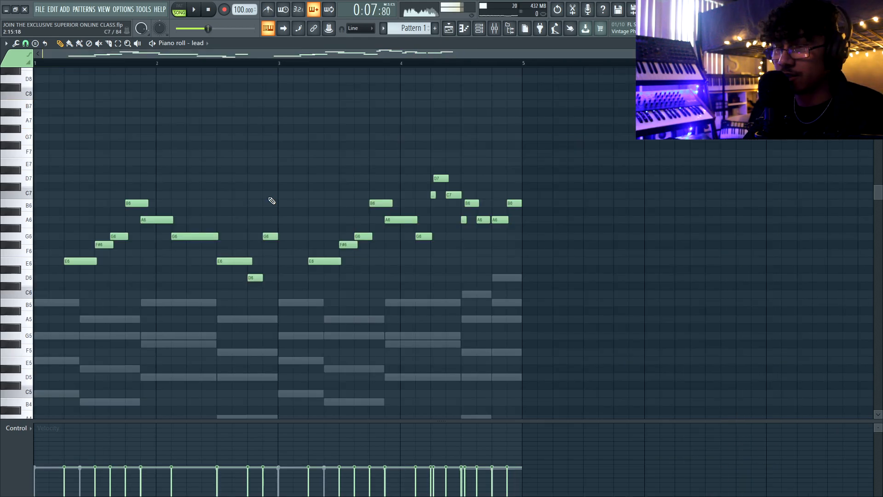
key(ctrl+Up)
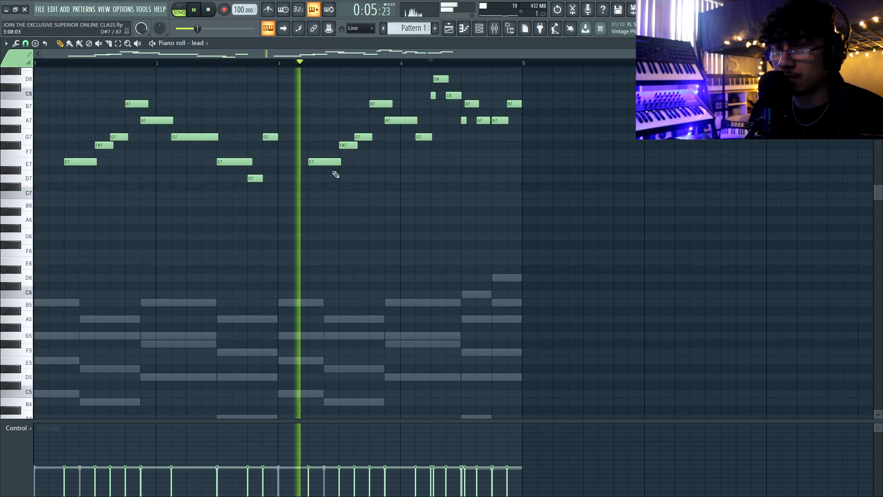
scroll(391, 180, up, 4)
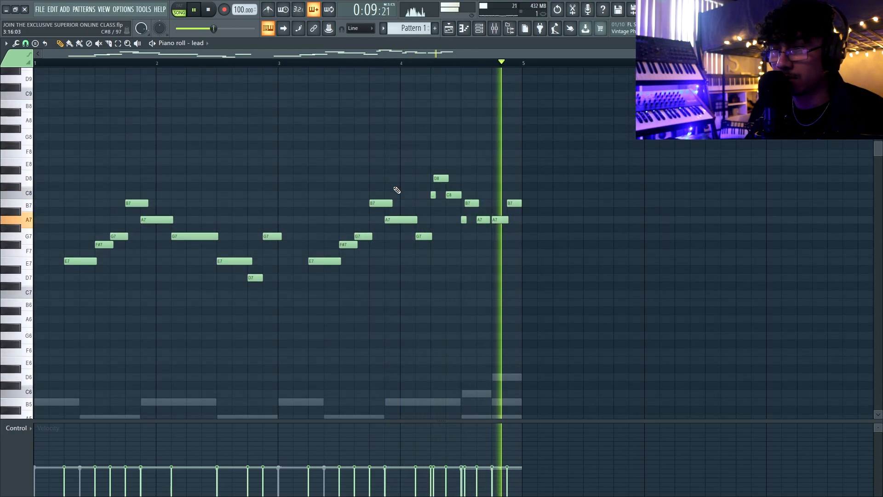
scroll(395, 186, down, 1)
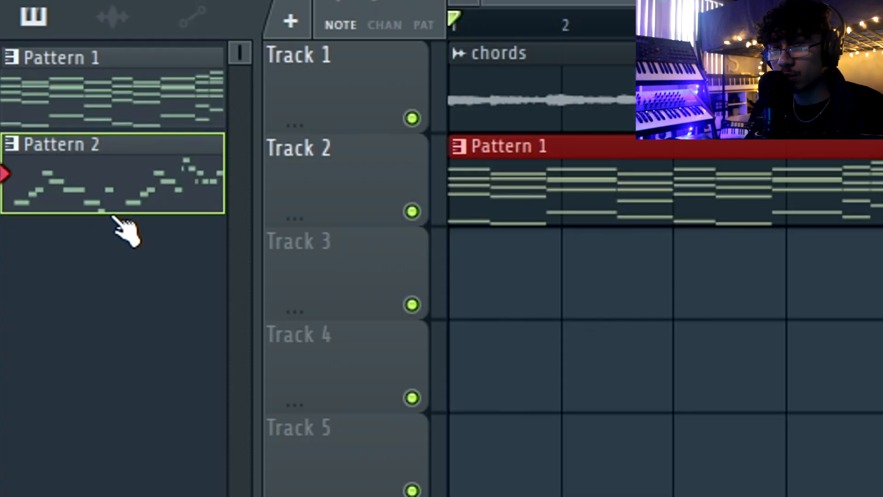
Render Pattern 2 as an audio clip, then cut its tail and repeat it from bar 5 to bar 9 on Track 2
right_click(114, 216)
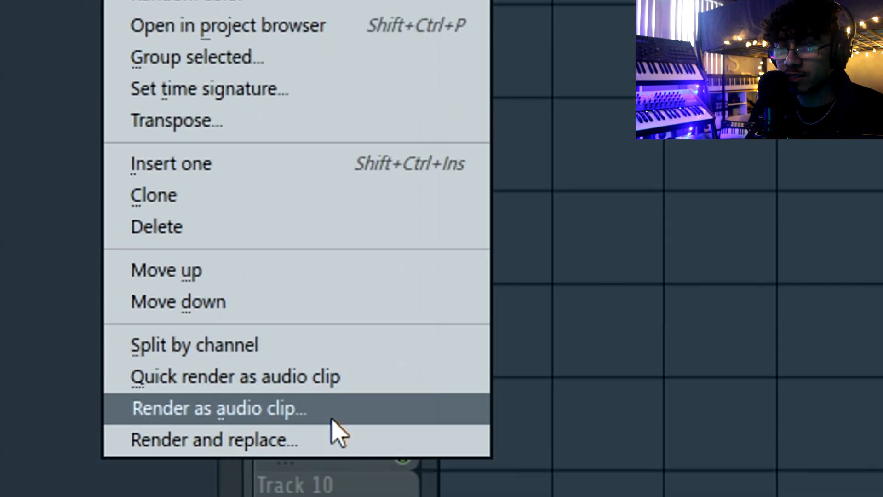
click(347, 378)
click(79, 43)
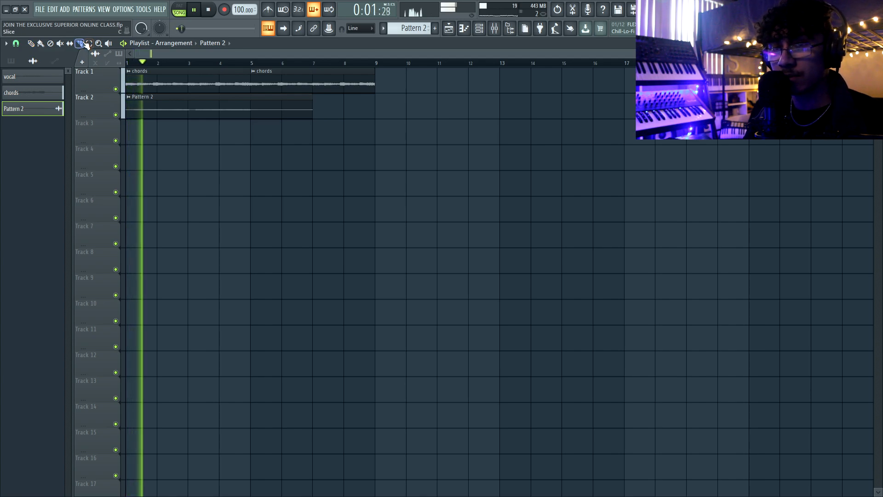
right_click(281, 112)
click(31, 44)
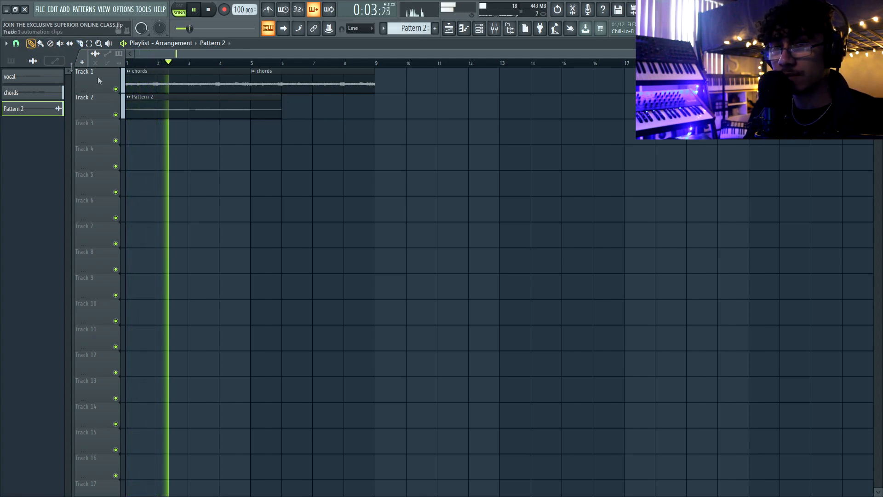
drag(196, 110, 321, 111)
drag(405, 109, 375, 111)
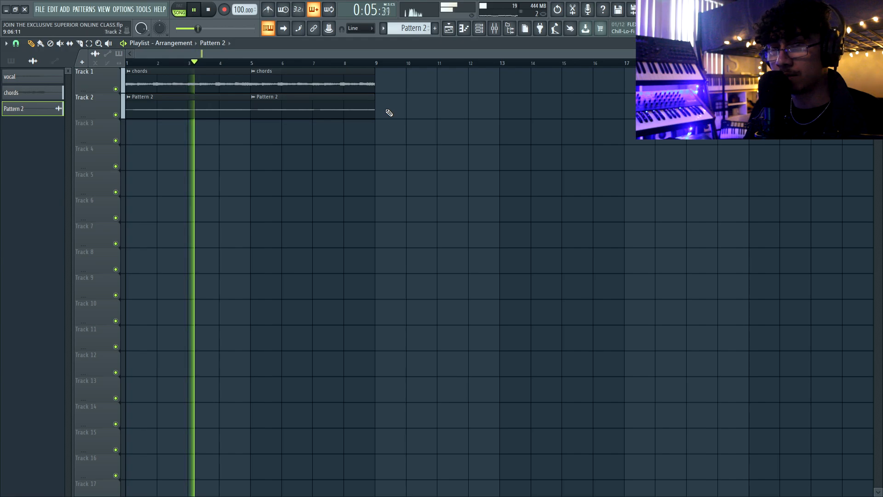
Rename the Pattern 2 audio clip as lead and play the arrangement with the chords and vocal
right_click(56, 118)
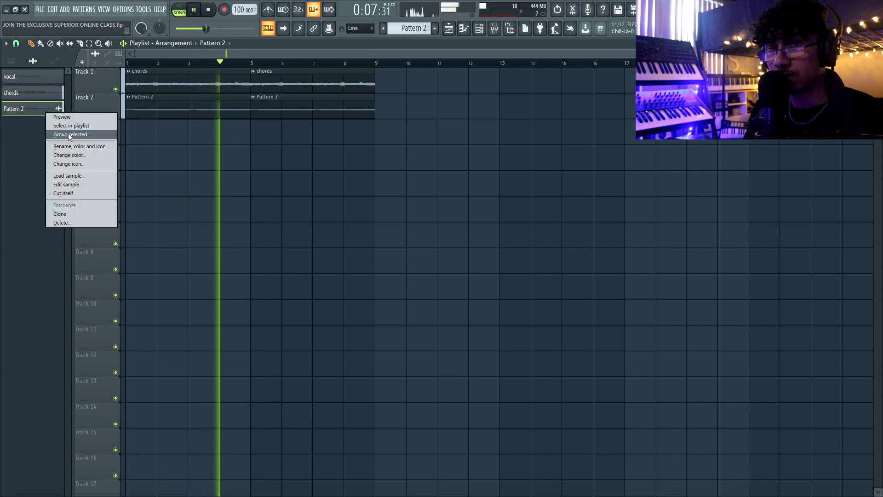
click(72, 144)
text(lead)
click(7, 133)
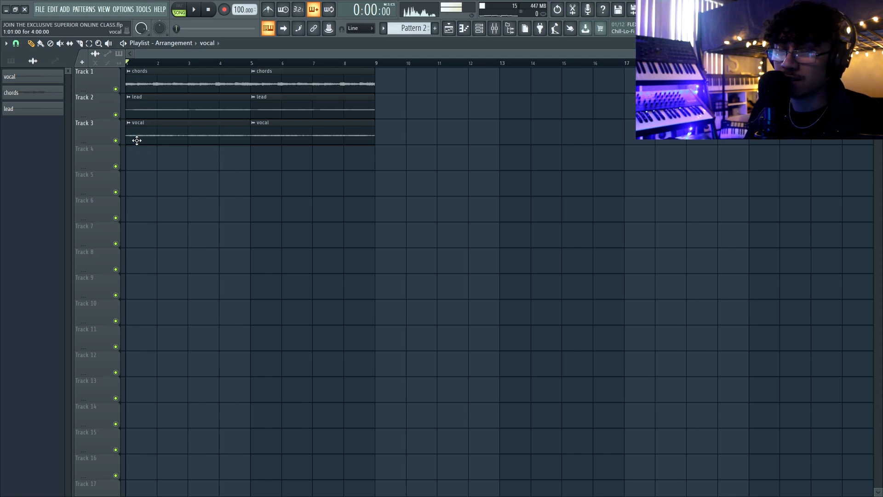
key(space)
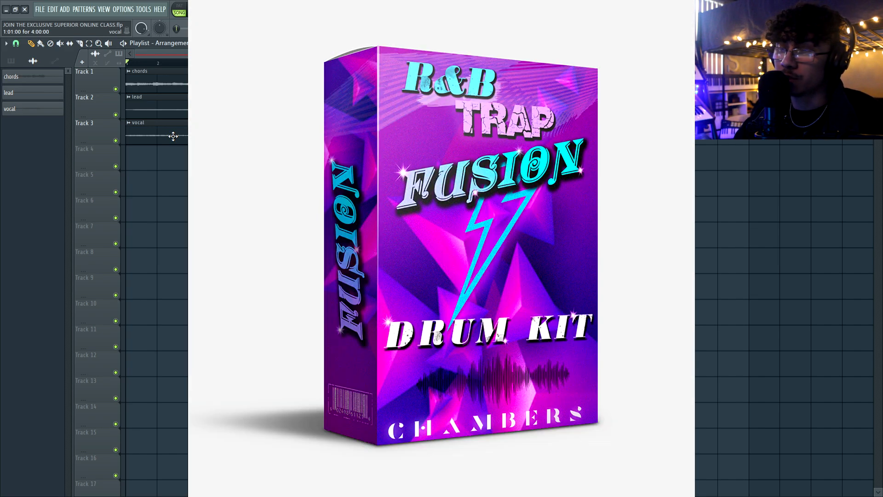
Program the Clap 1 hits in Pattern 3 on Track 5 and play them against the chords
click(509, 29)
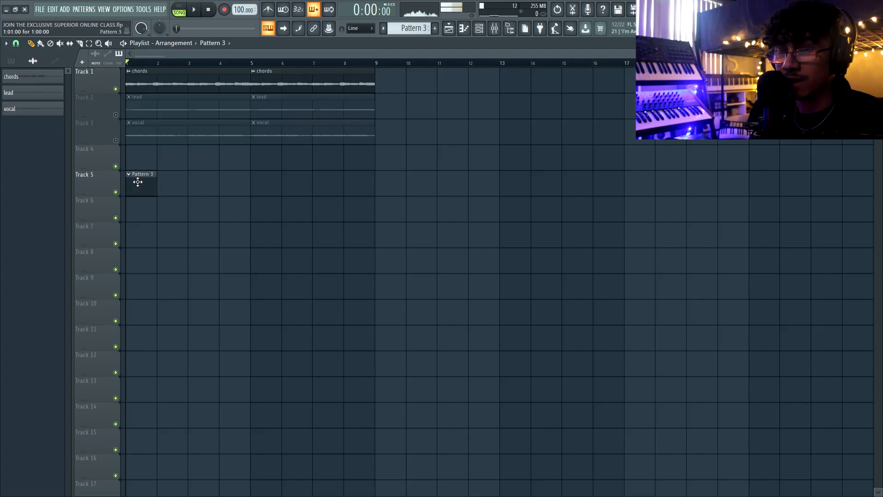
double_click(137, 182)
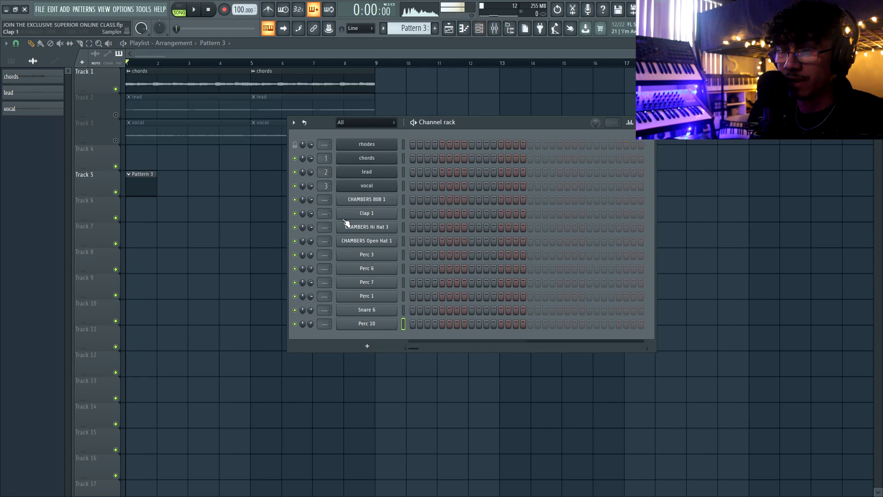
click(441, 213)
key(space)
click(560, 213)
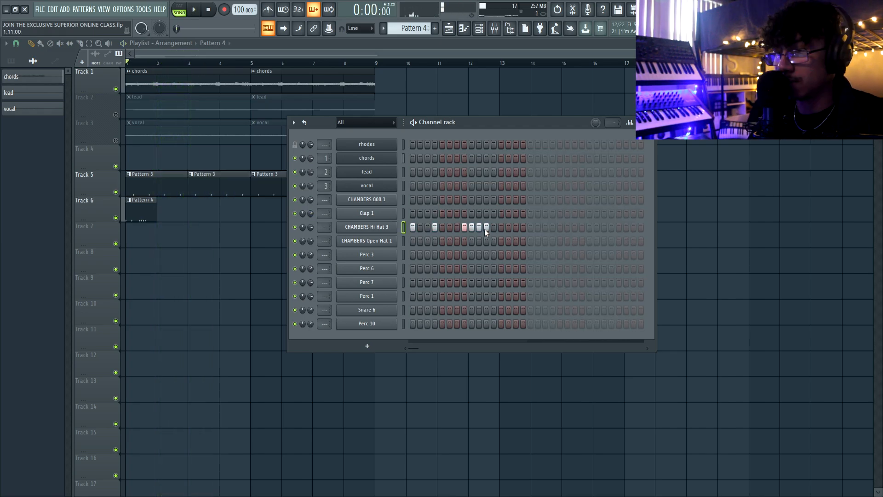
Add second-bar CHAMBERS Hi Hat 3 hits in Pattern 4 and lower the velocity of alternate hits in both bars
click(529, 227)
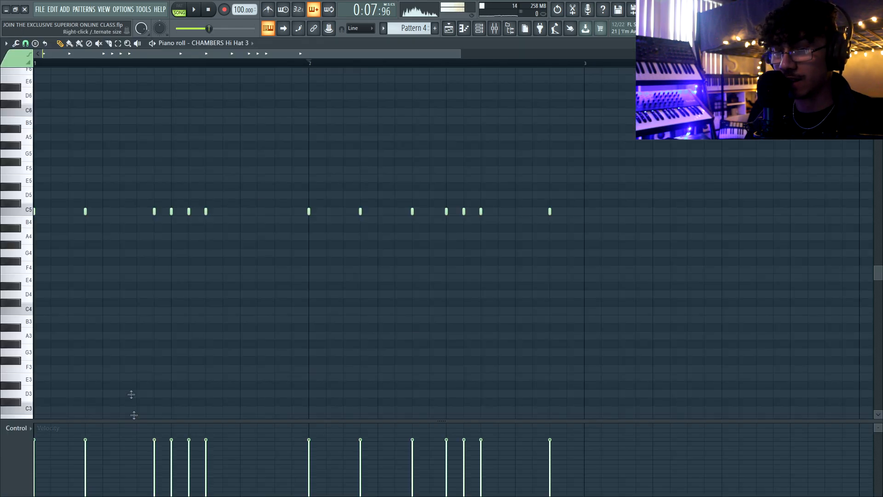
drag(135, 419, 133, 227)
click(85, 317)
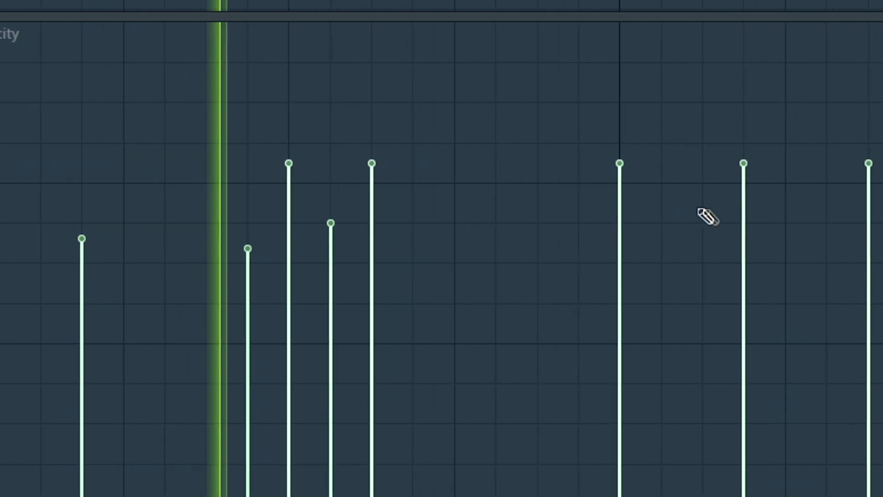
click(361, 316)
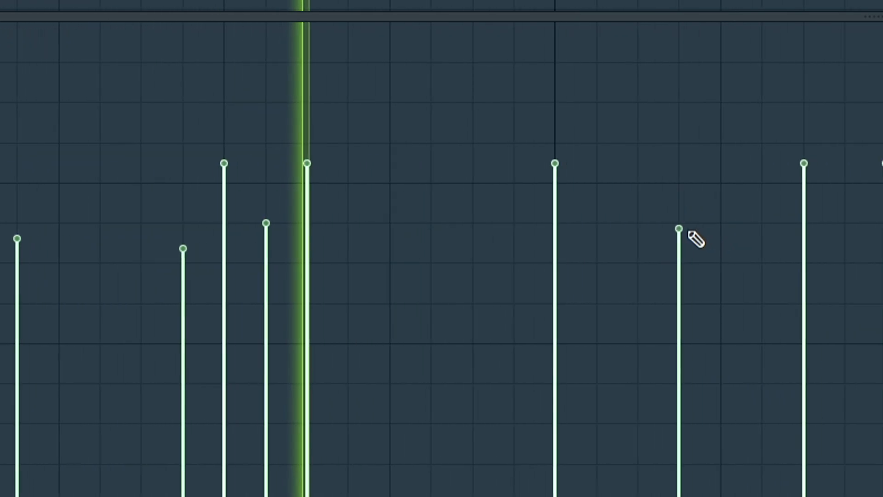
click(679, 258)
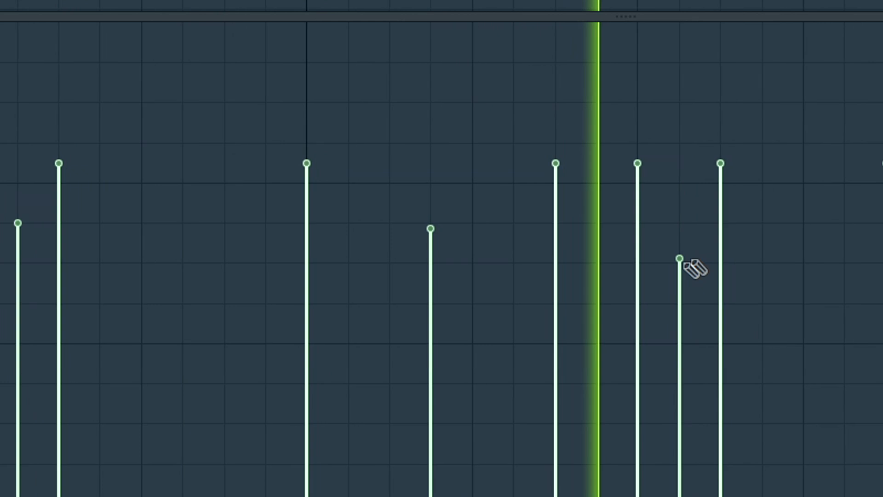
click(827, 189)
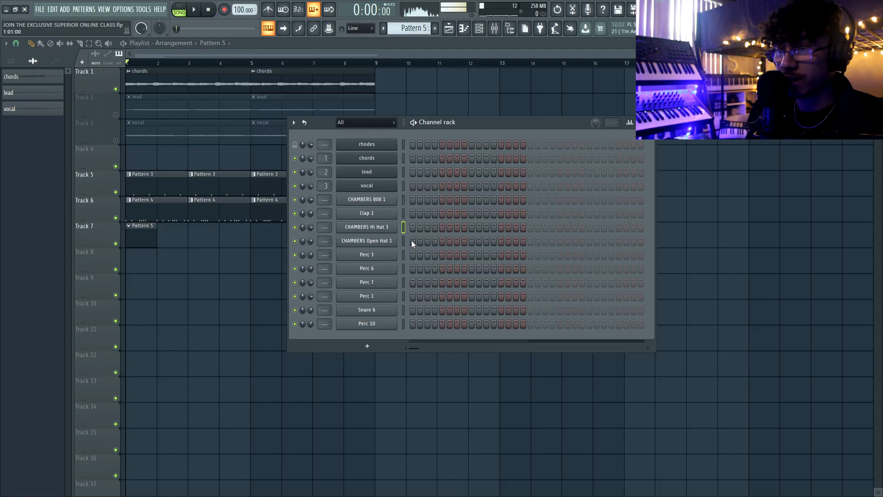
Program CHAMBERS Open Hat 1 on steps 1, 7, 25 and 29 of Pattern 5, then repeat it on Track 7 up to bar 9
click(412, 240)
click(457, 241)
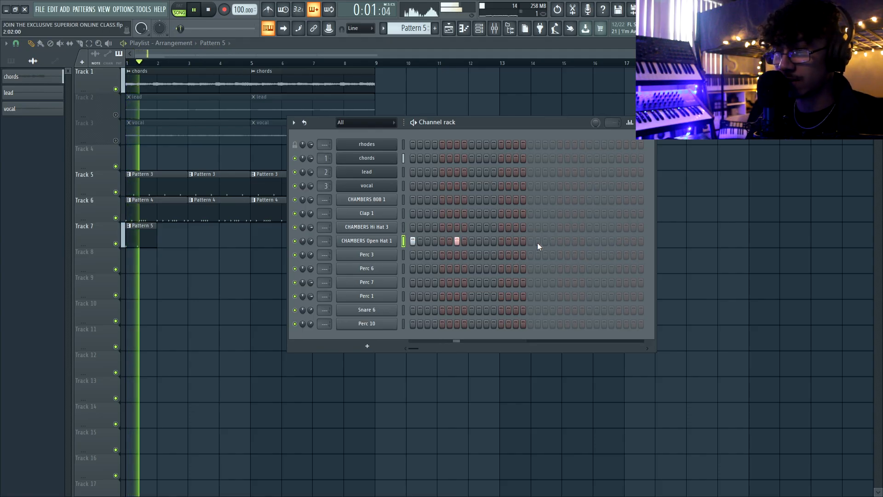
click(589, 242)
click(619, 240)
key(F6)
drag(201, 240, 109, 246)
key(ctrl+b)
key(ctrl+b)
key(ctrl+b)
Add Snare 6 hits on steps 8, 24 and 26 of Pattern 6
key(F6)
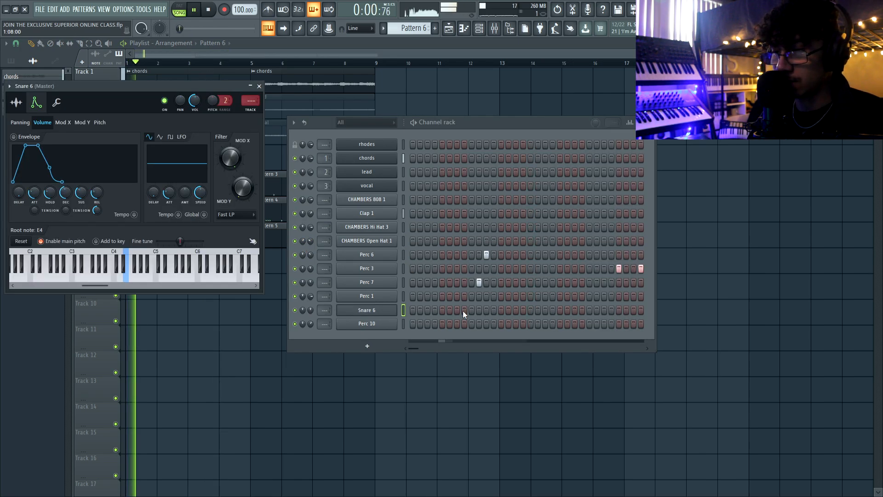
click(464, 309)
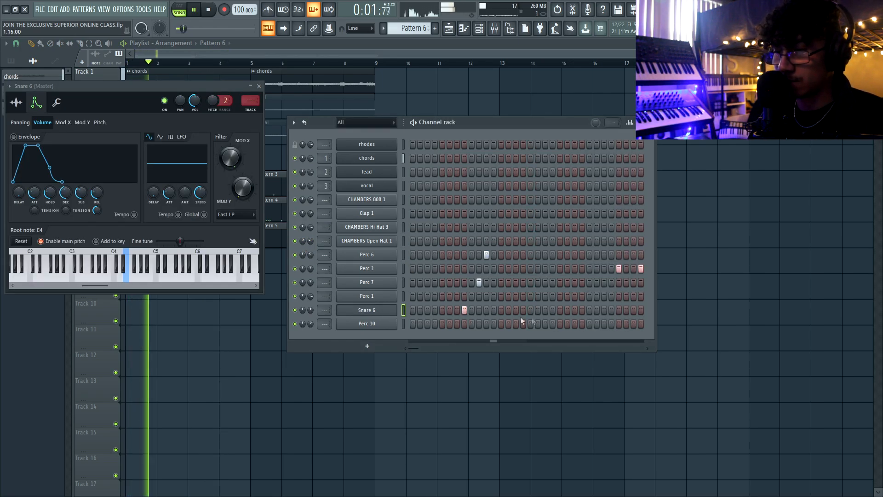
click(581, 311)
click(595, 311)
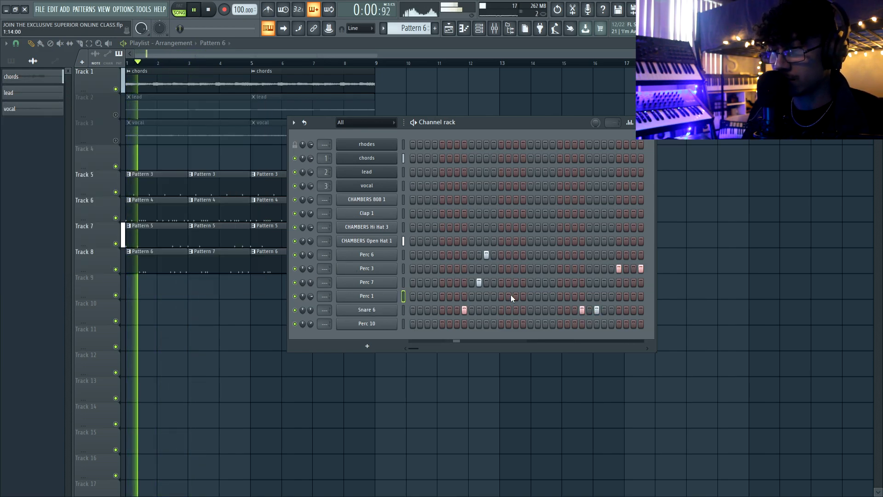
Add Perc 1 hits on steps 15, 16 and 28 of Pattern 6 and on steps 15, 16 and 30 of Pattern 7
click(515, 296)
click(523, 297)
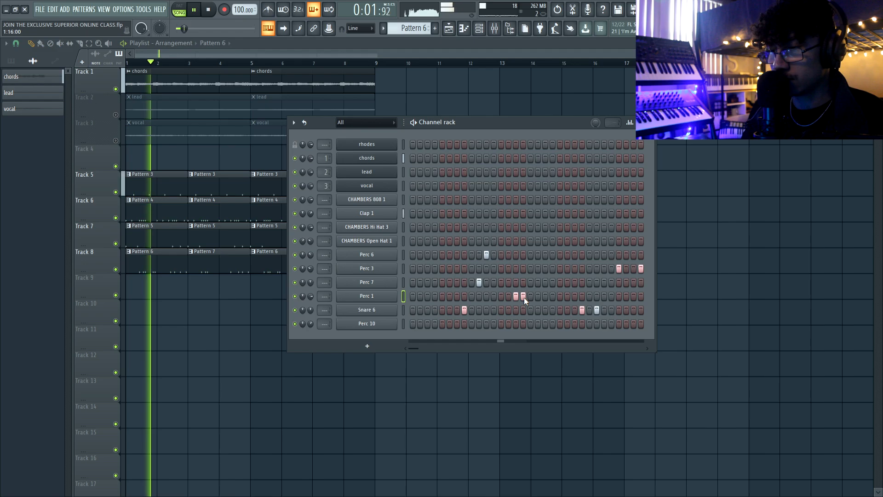
click(611, 296)
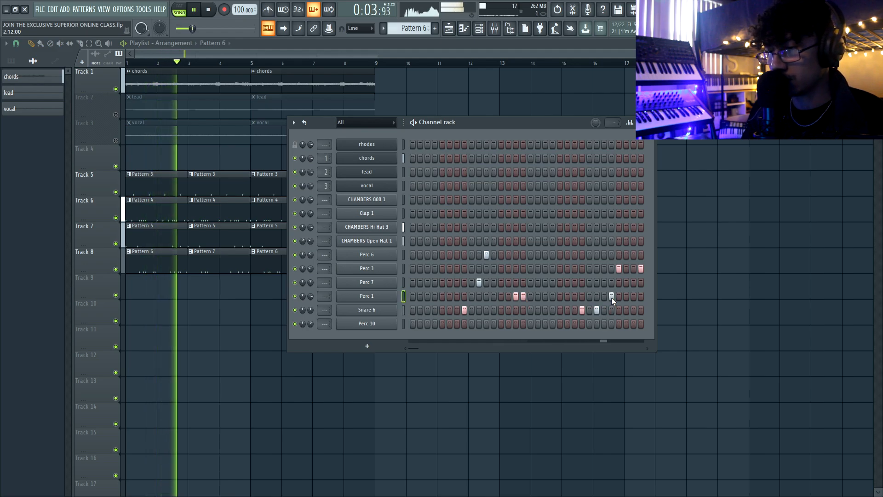
click(220, 266)
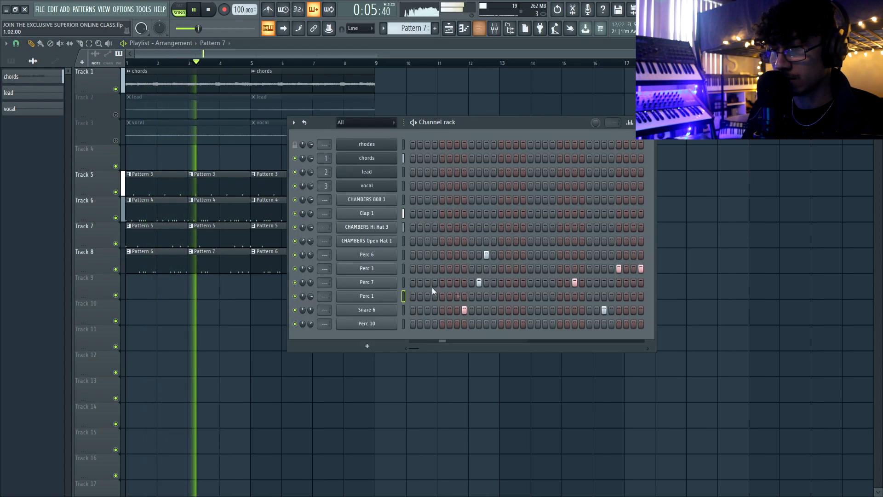
click(516, 297)
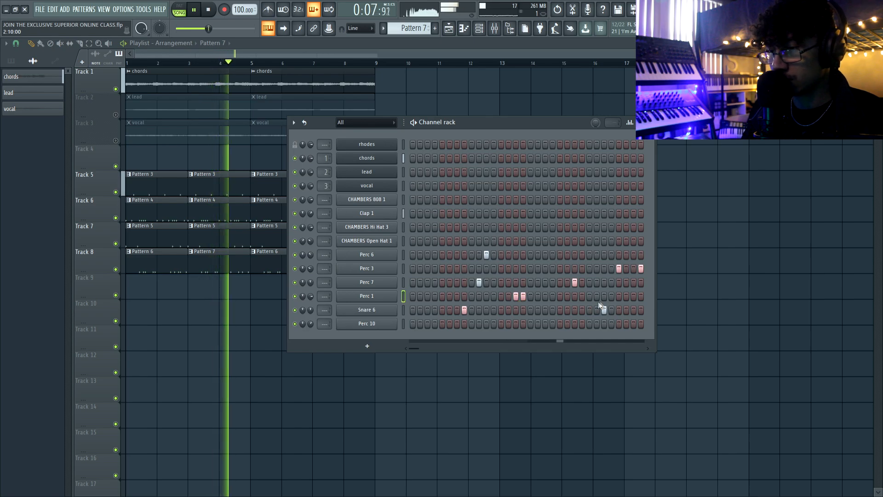
click(627, 297)
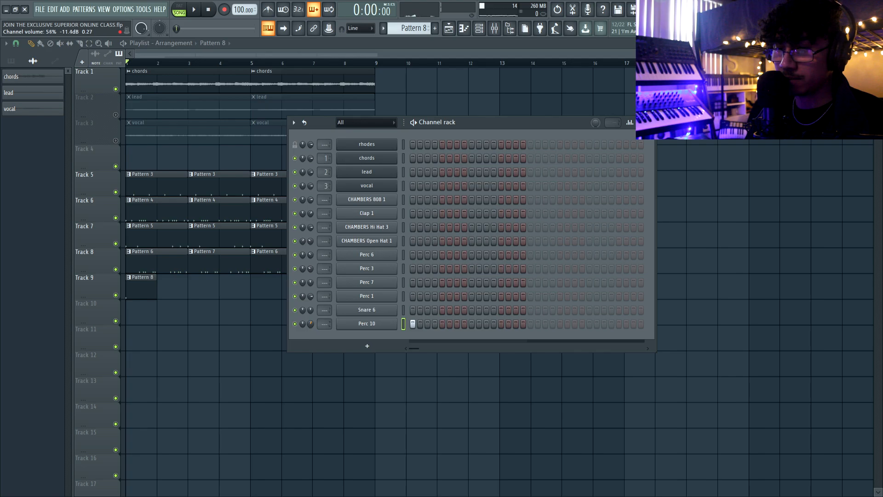
Play the arrangement from the start with the Perc 10 hit of Pattern 8 on Track 9
key(space)
key(F6)
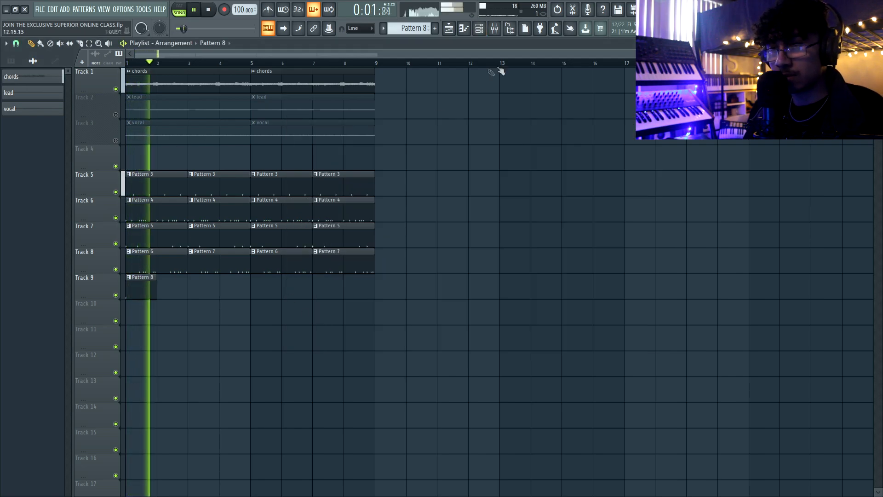
key(F6)
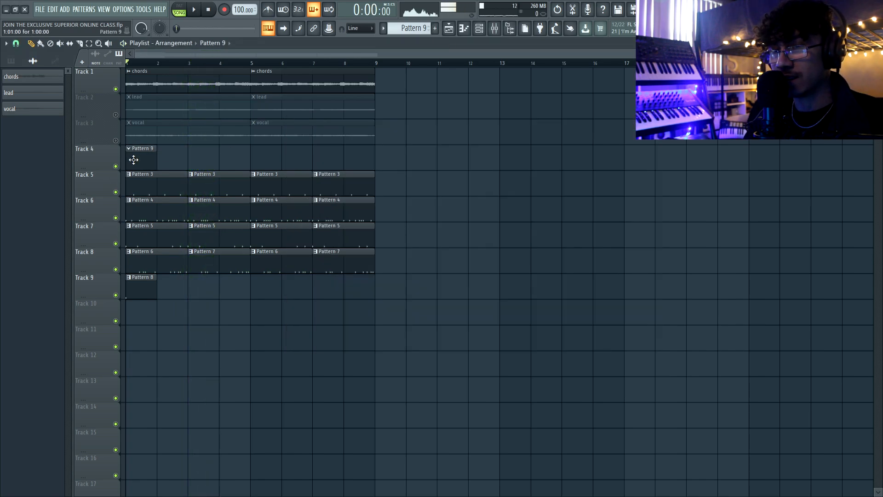
Open Pattern 9's piano roll for CHAMBERS 808 1 and draw C5 and B4 in bar 1 and E5 notes in bar 2
double_click(133, 160)
click(208, 43)
click(219, 101)
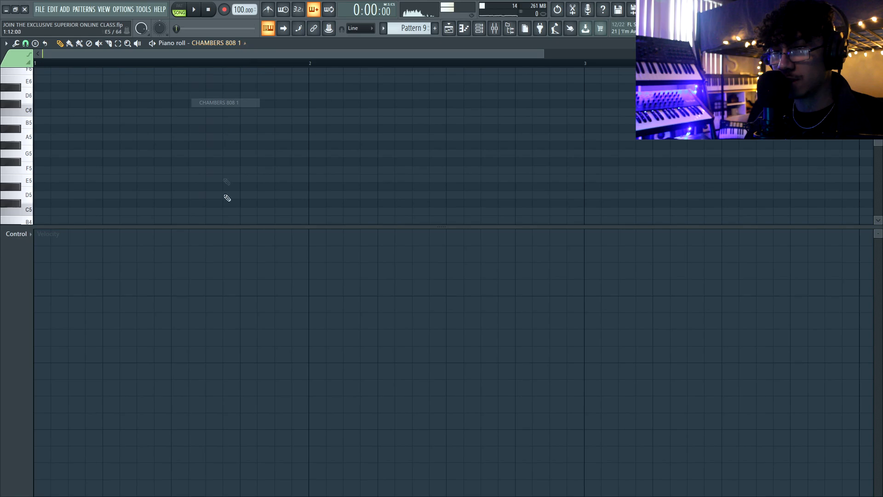
right_click(247, 226)
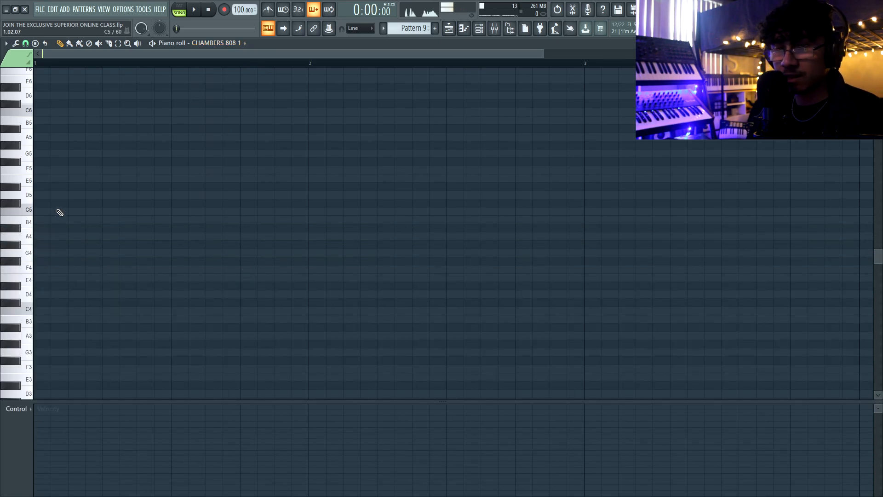
drag(102, 220, 156, 219)
scroll(171, 225, down, 2)
key(F6)
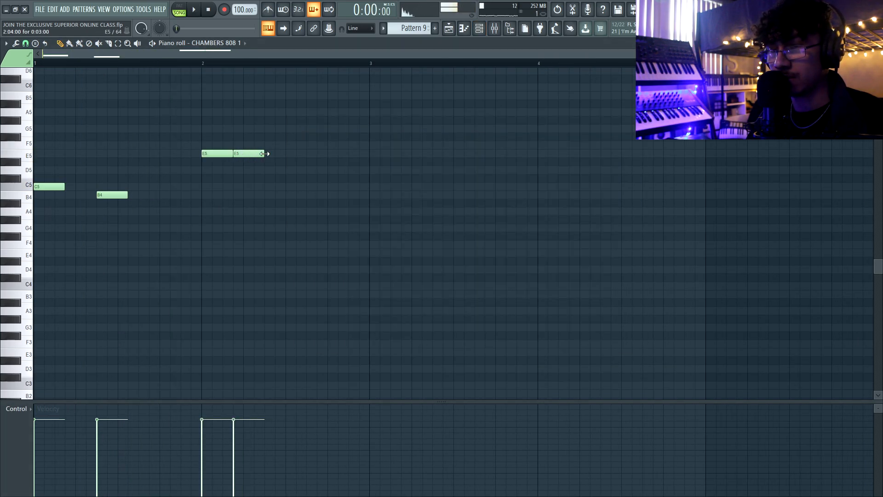
Extend all the 808 notes so each one reaches the next, and listen to the line
key(space)
key(ctrl+a)
key(ctrl+l)
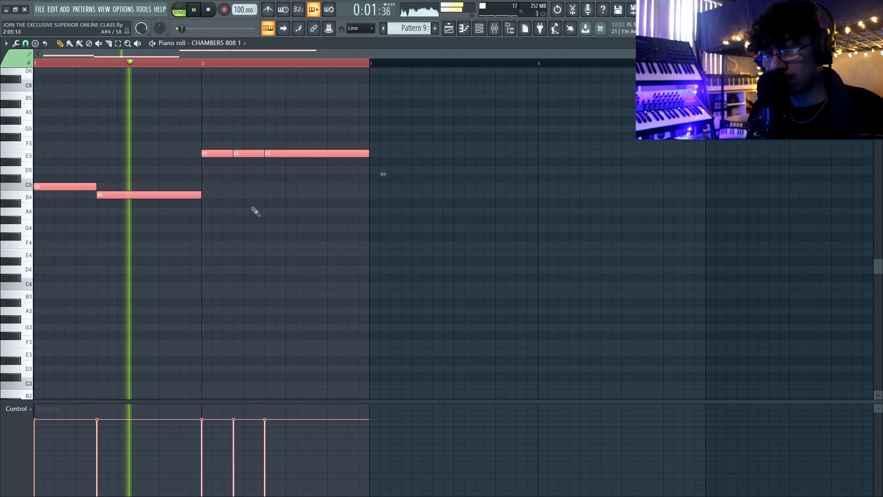
key(ctrl+d)
scroll(286, 223, down, 1)
key(ctrl+a)
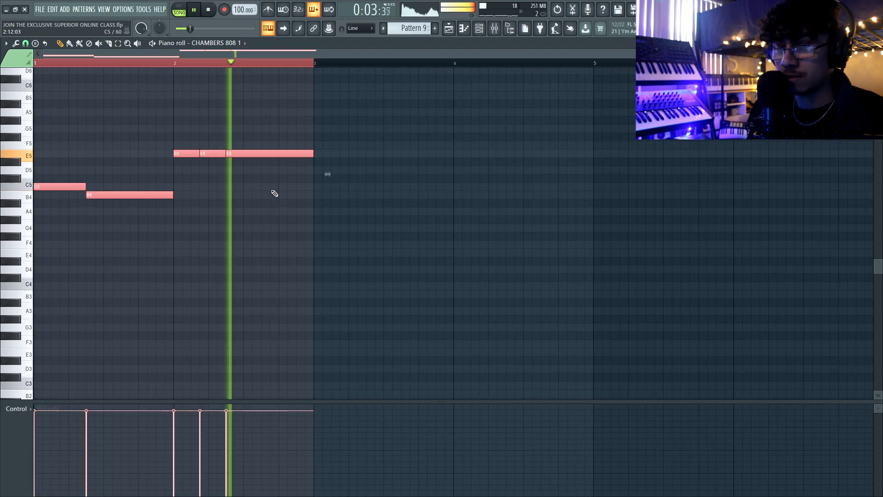
End bar 2 of the 808 line with two D5 notes and duplicate the two bars into bars 3 and 4
scroll(277, 164, down, 1)
key(space)
key(ctrl+d)
click(298, 171)
key(ctrl+a)
key(ctrl+b)
key(ctrl+d)
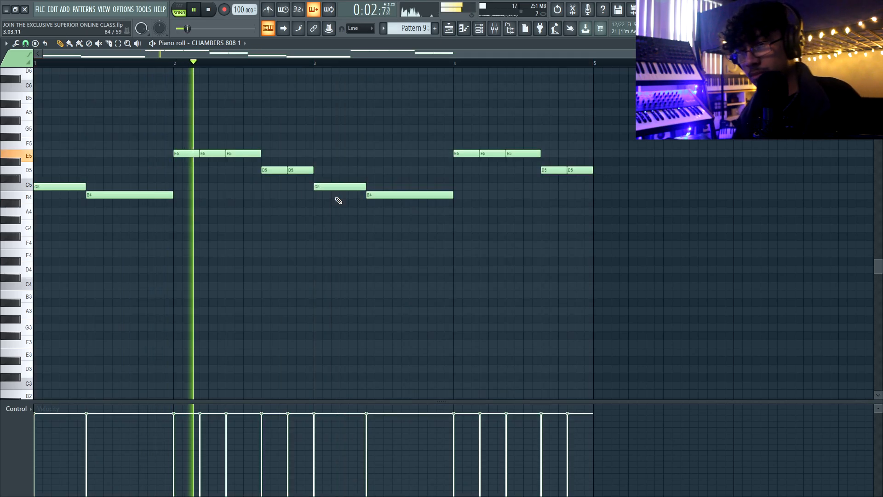
scroll(320, 203, down, 1)
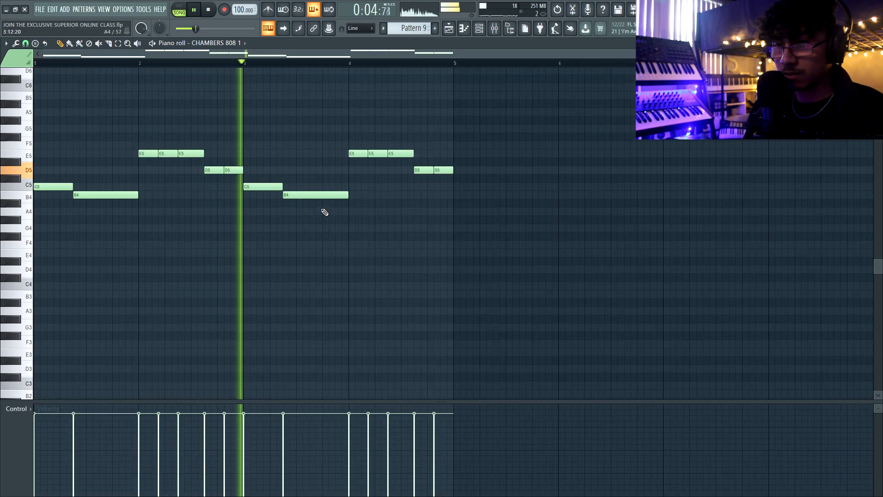
Add two B5 notes at the end of bar 3 and shorten the B4 note so it stops where they begin
scroll(341, 211, up, 2)
key(space)
drag(308, 113, 297, 112)
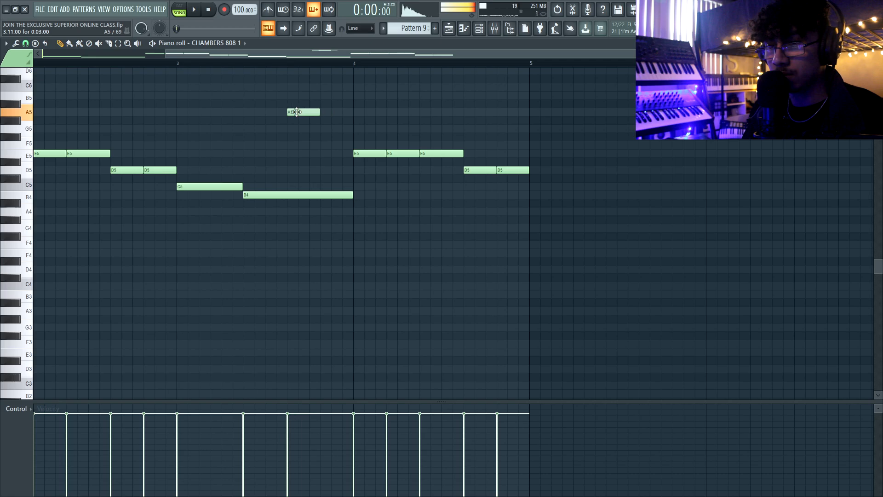
click(250, 65)
key(space)
click(323, 96)
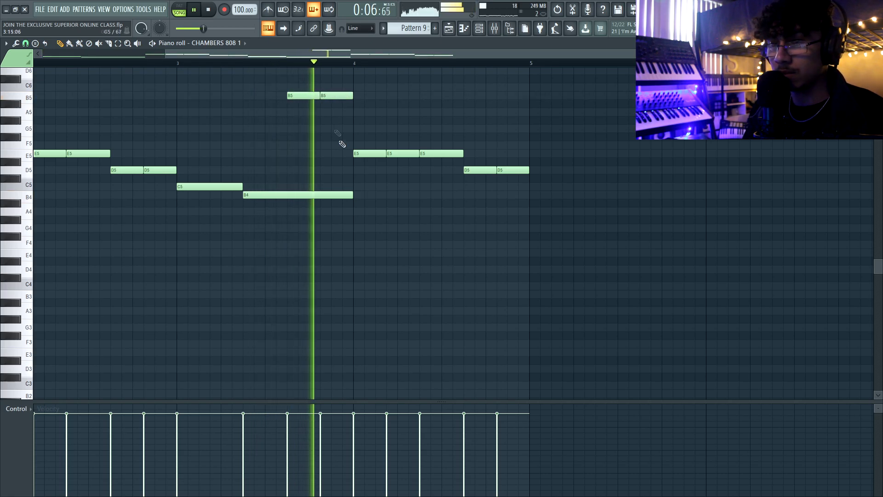
drag(352, 196, 287, 201)
key(space)
key(space)
Rework bar 4 of the 808 line as two E5 notes, a D5 and a closing G5, and play it back
click(498, 137)
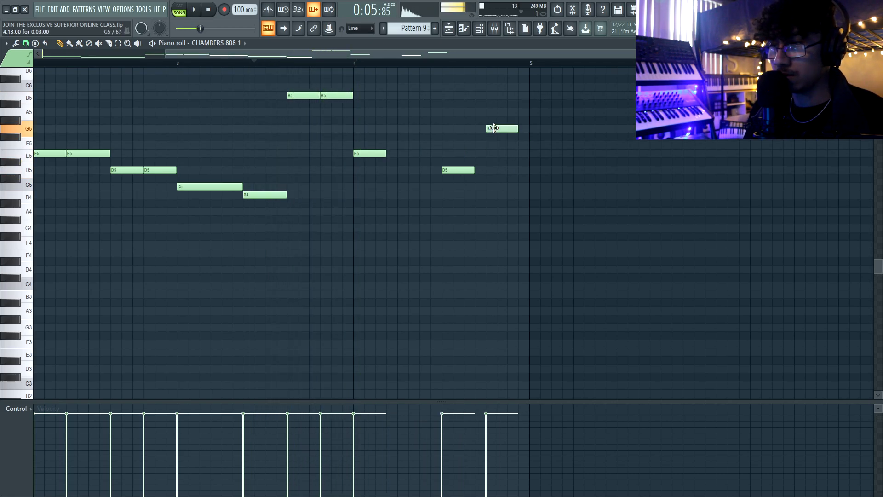
key(space)
drag(502, 118, 482, 169)
ctrl+click(395, 157)
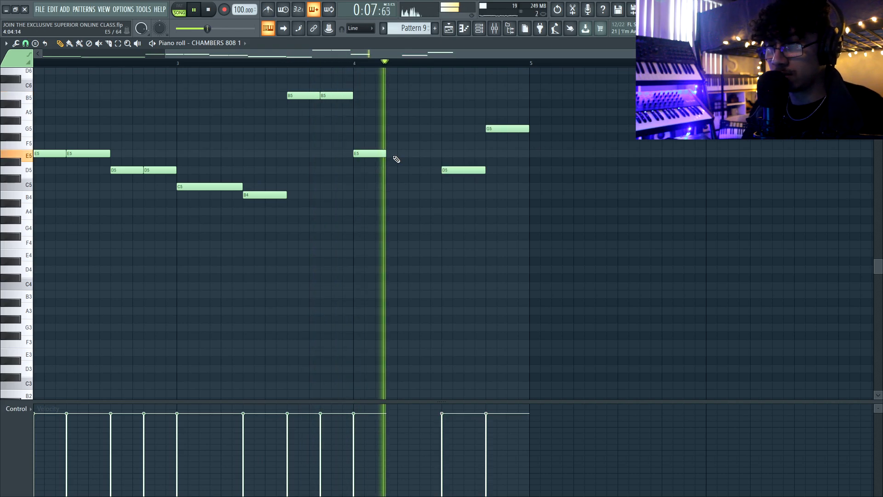
click(394, 154)
scroll(402, 229, down, 1)
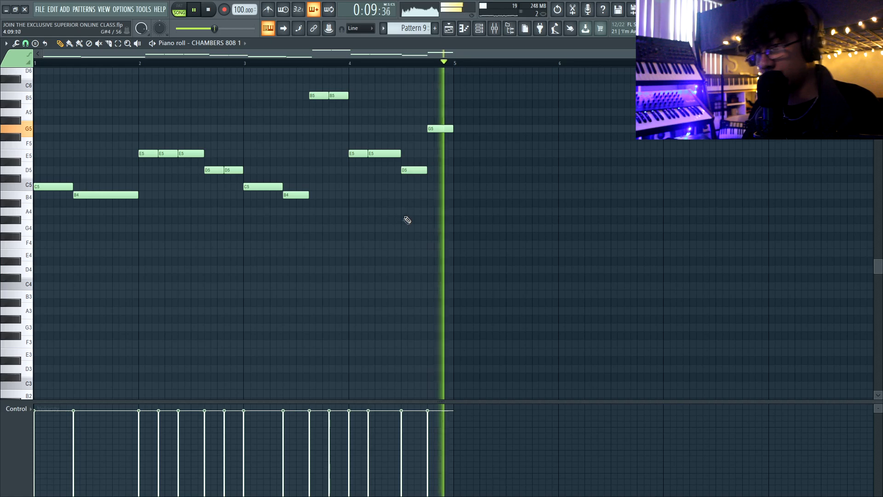
Try slicing the closing G5 note of the 808 line in bar 4 and audition the ending
click(26, 43)
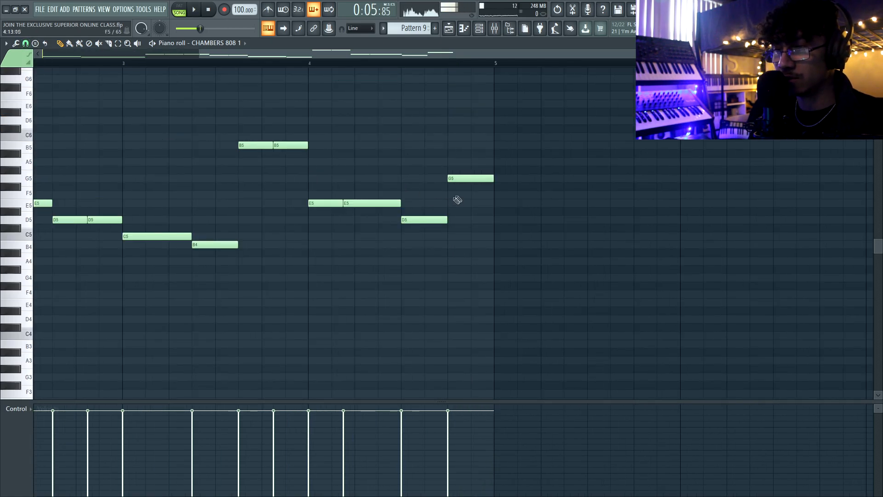
drag(470, 171, 419, 270)
ctrl+click(469, 232)
scroll(472, 228, up, 2)
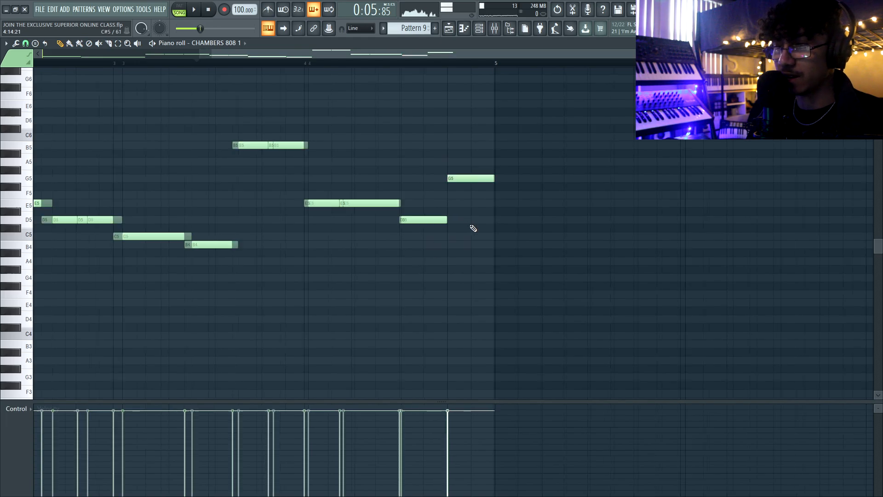
click(366, 63)
key(space)
key(space)
ctrl+click(470, 177)
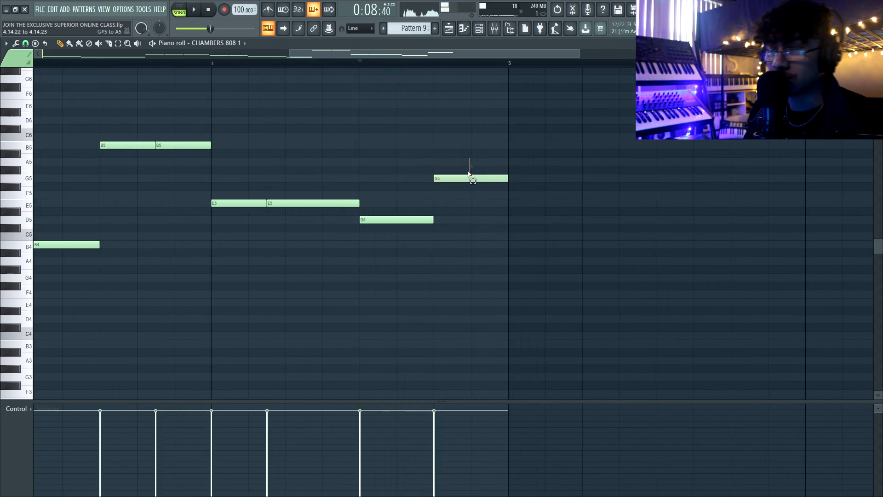
key(space)
scroll(453, 233, down, 3)
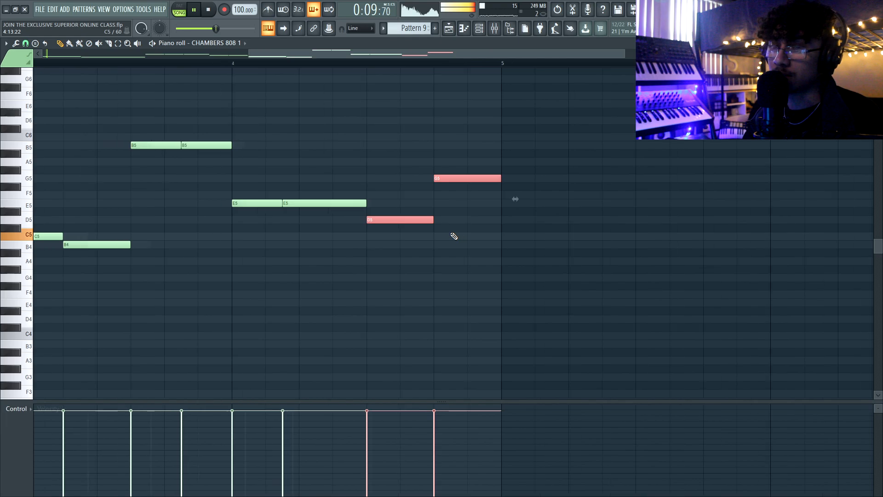
ctrl+click(451, 233)
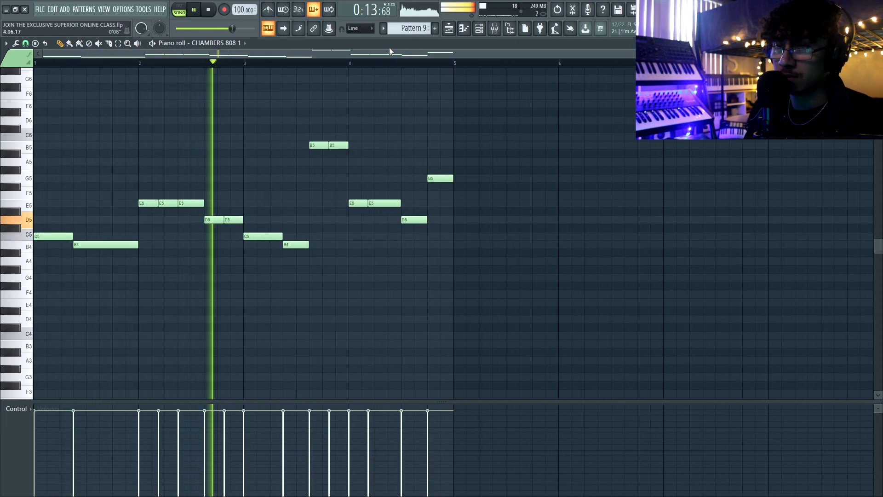
Unmute the lead and vocal tracks, remove the first lead clip from Track 2, and play the full arrangement with the 808
click(449, 29)
click(211, 9)
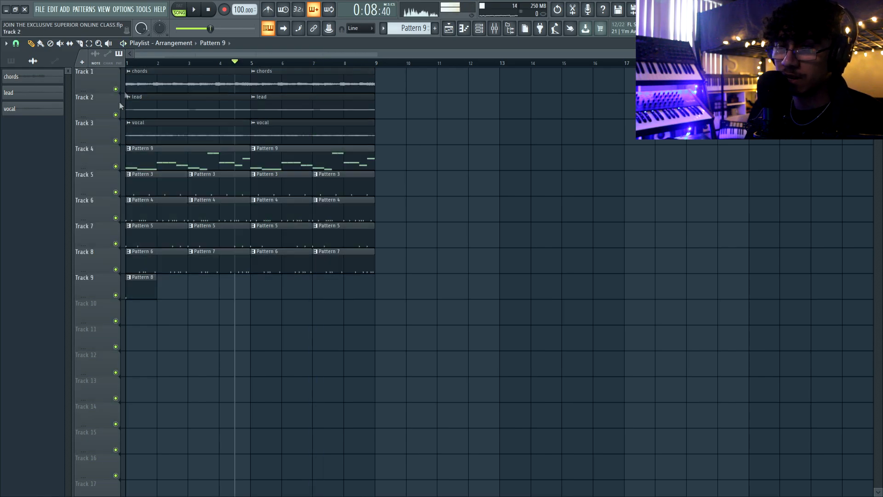
click(213, 8)
key(space)
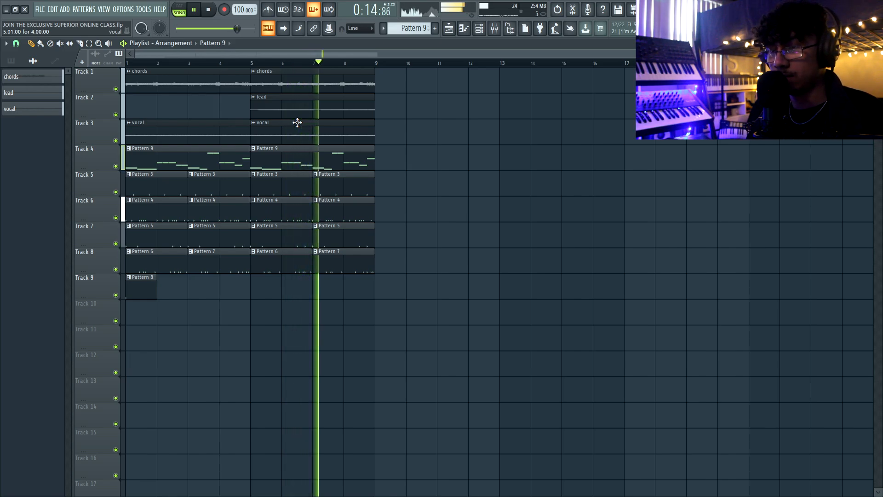
scroll(389, 143, down, 1)
scroll(389, 143, up, 2)
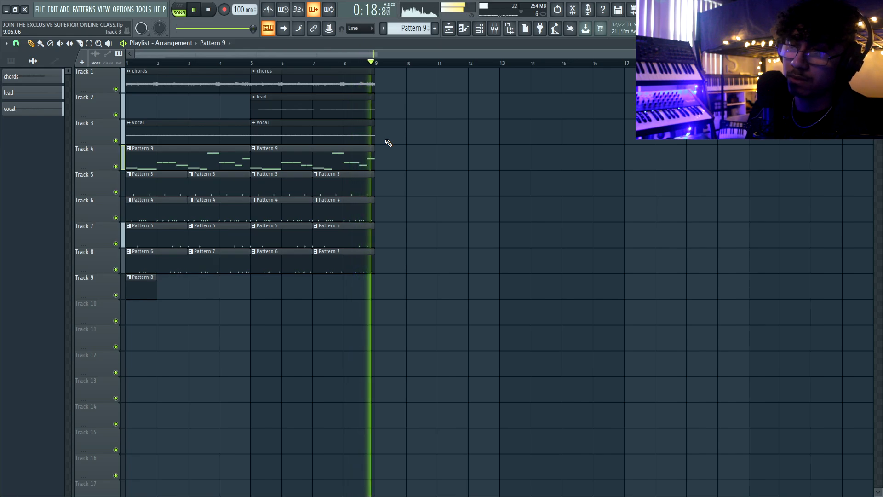